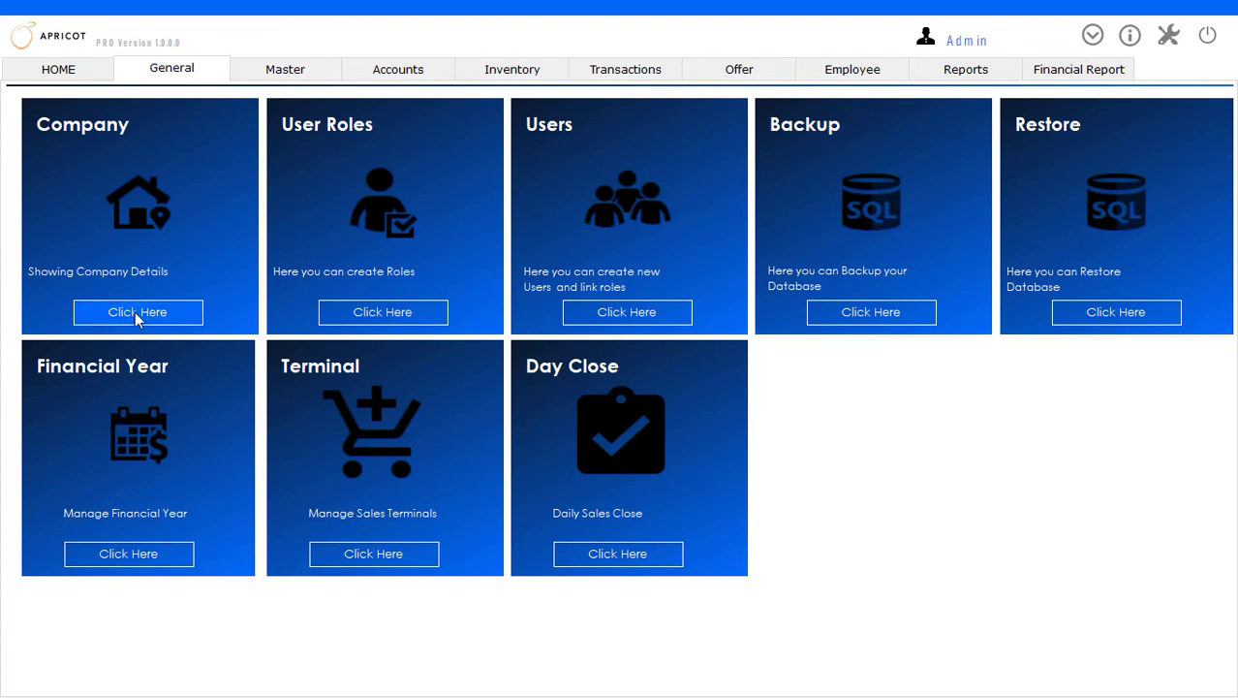
Review the details of the existing company record, including its mobile number, and close the company form
{"action": "left_click", "coordinate": [133, 320]}
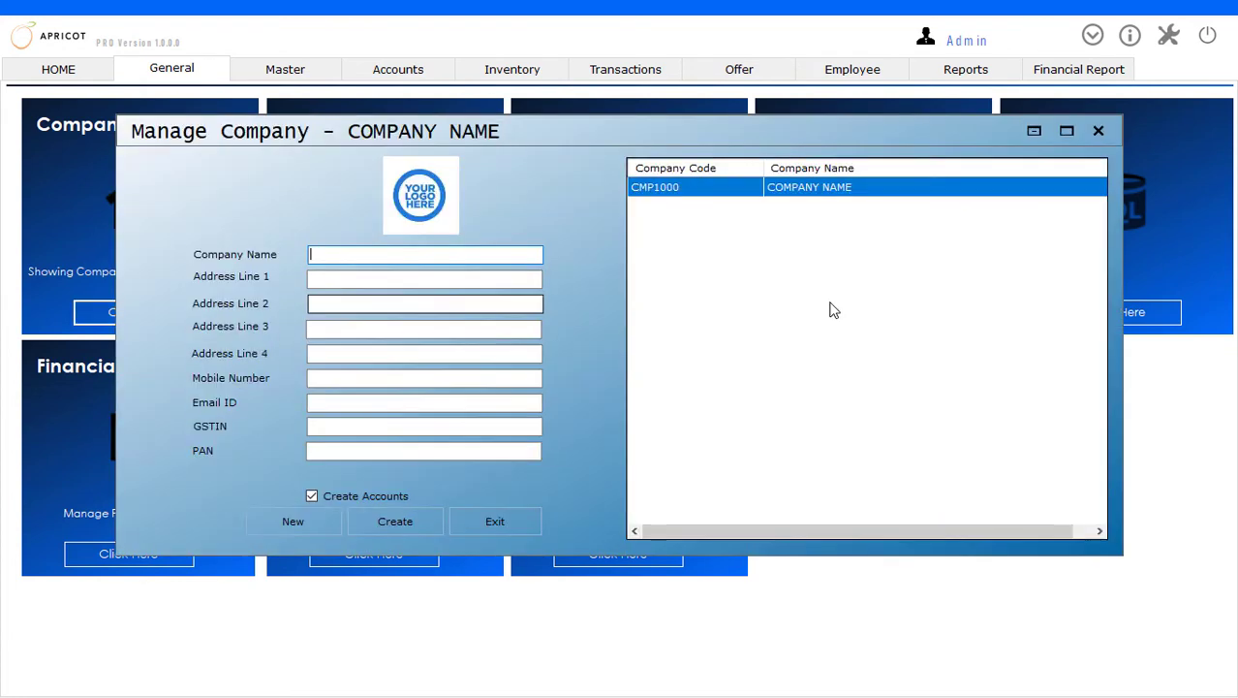
{"action": "left_click", "coordinate": [741, 193]}
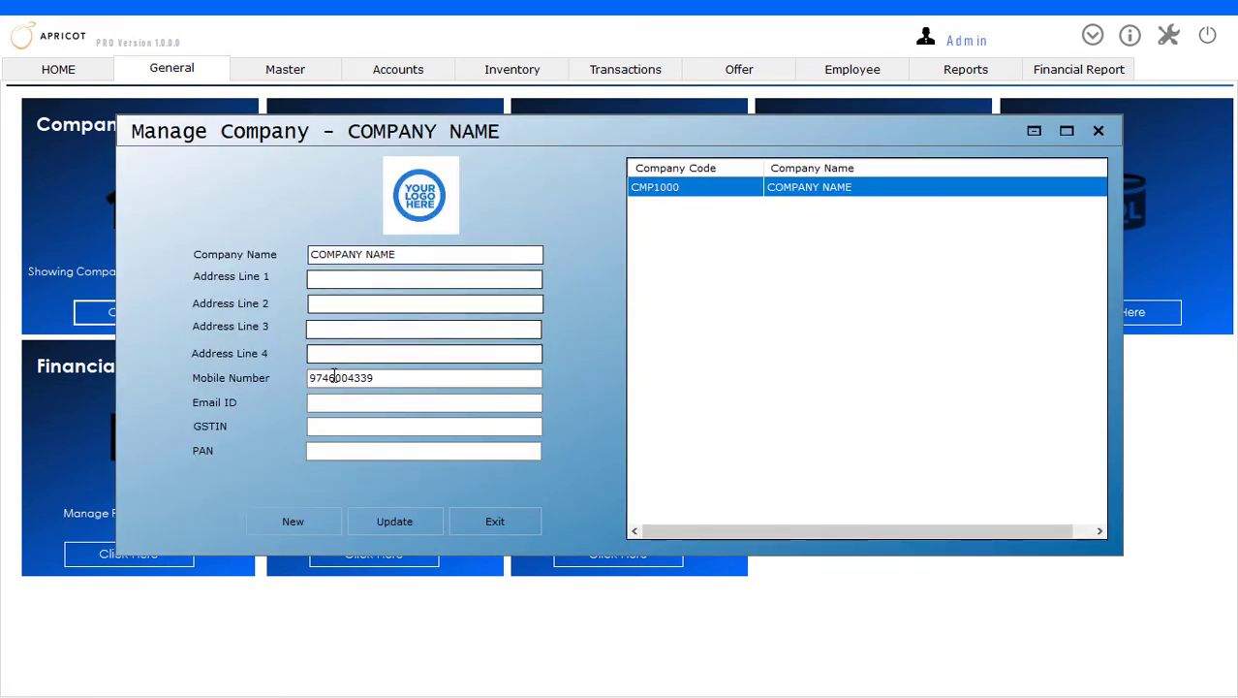
{"action": "left_click_drag", "start_coordinate": [382, 383], "coordinate": [262, 369]}
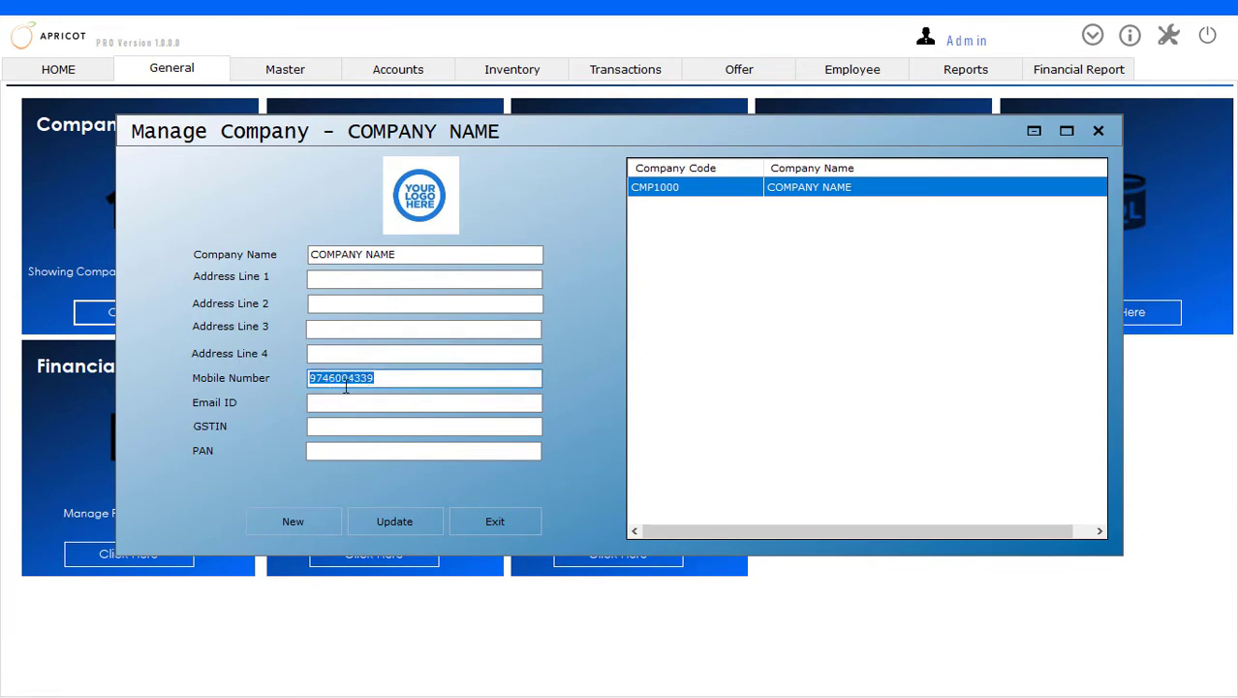
{"action": "left_click", "coordinate": [494, 523]}
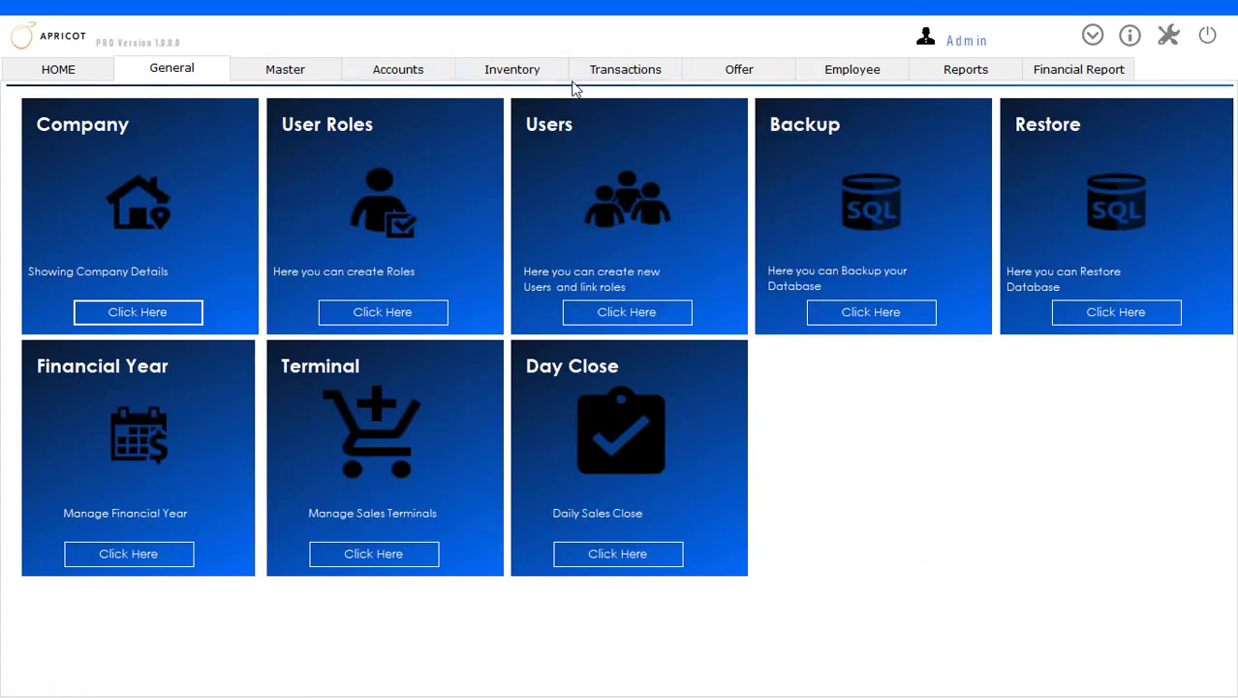
Start a Sales POS transaction and add the items with codes 111, 222 and 333
{"action": "left_click", "coordinate": [611, 72]}
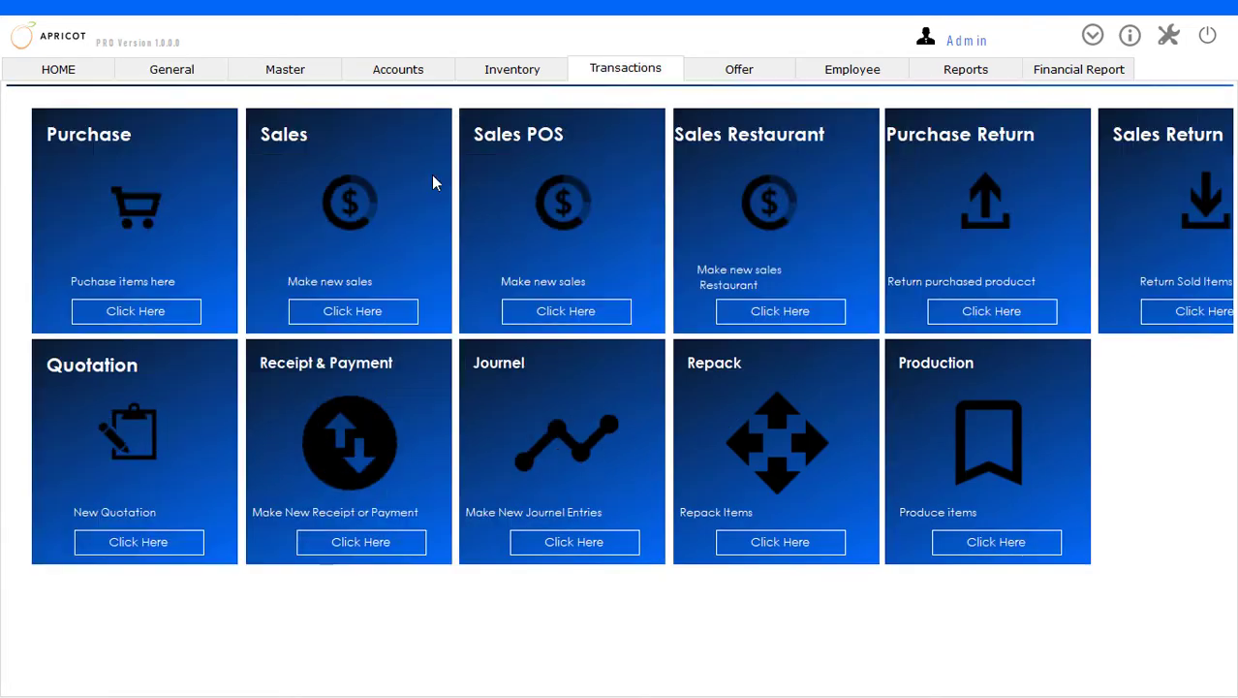
{"action": "left_click", "coordinate": [562, 314]}
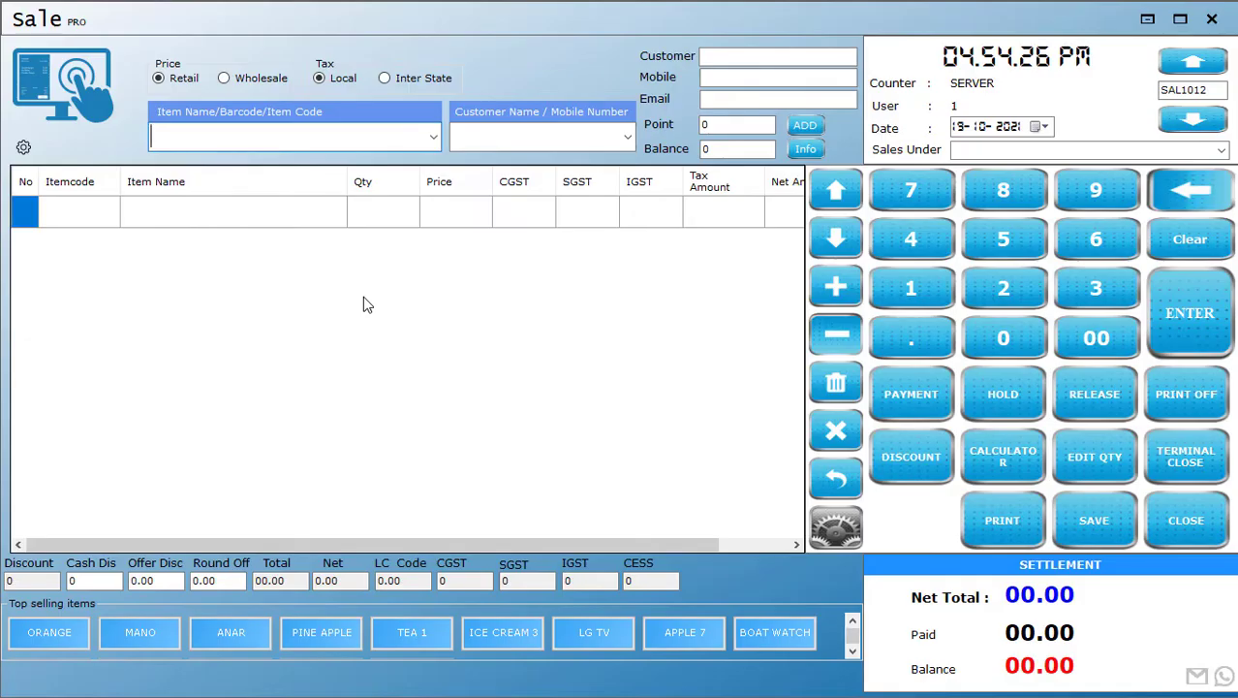
{"action": "type", "text": "1"}
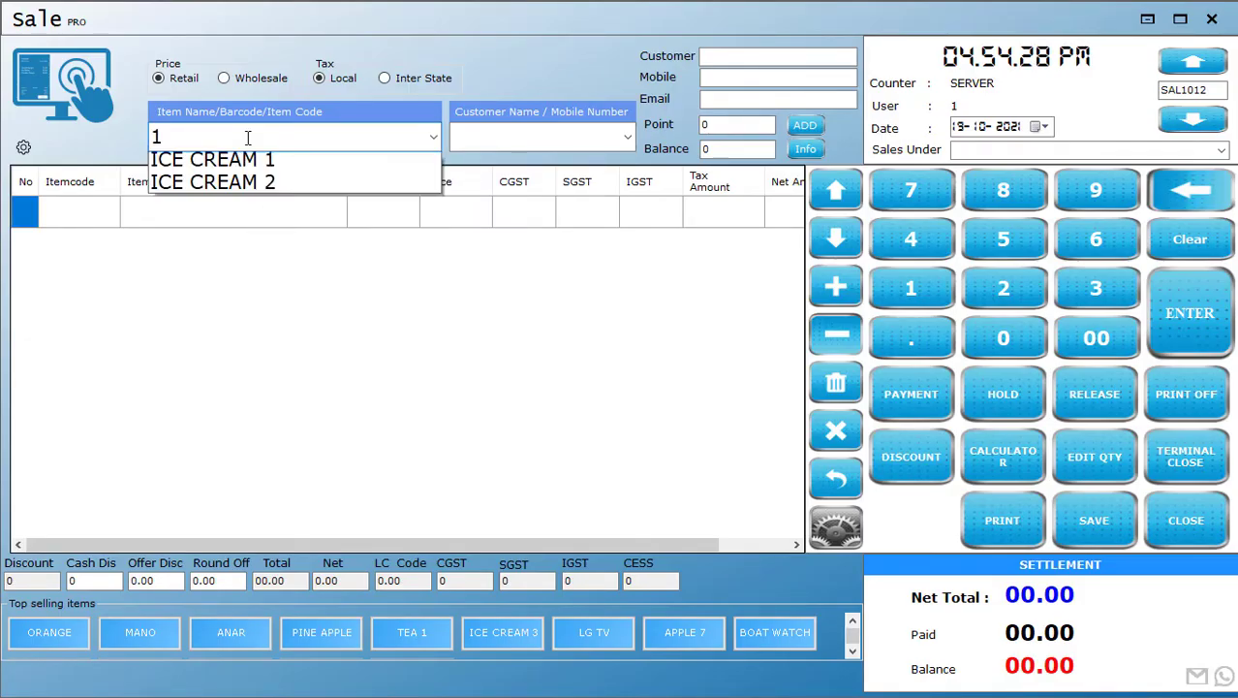
{"action": "type", "text": "11"}
{"action": "key", "text": "Return"}
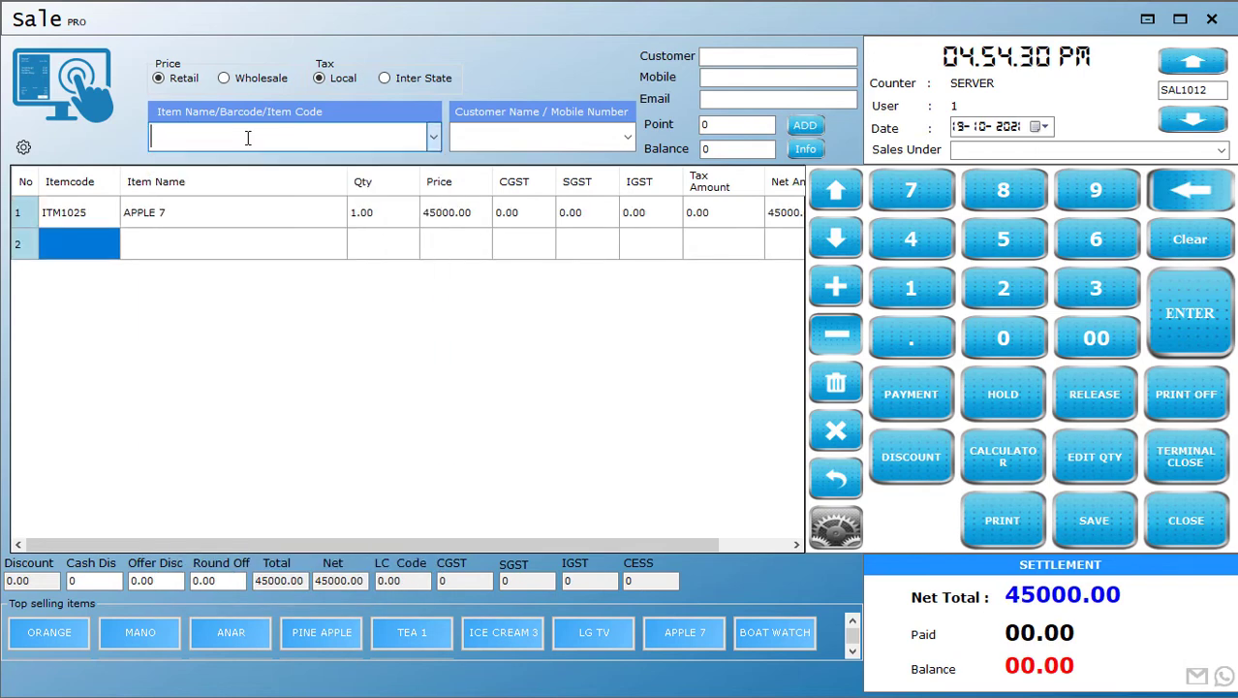
{"action": "type", "text": "222"}
{"action": "key", "text": "Return"}
{"action": "type", "text": "333"}
{"action": "key", "text": "Return"}
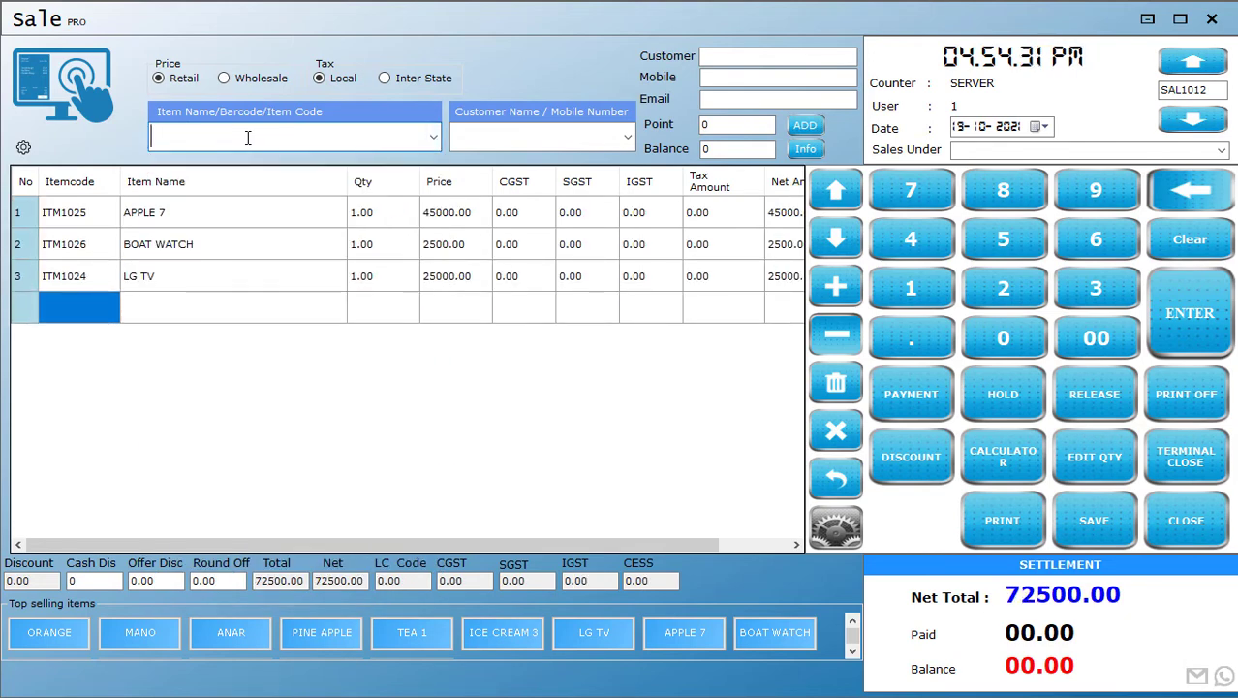
Set PhonePe as the payment mode for the three-item sale and save it
{"action": "left_click", "coordinate": [911, 397]}
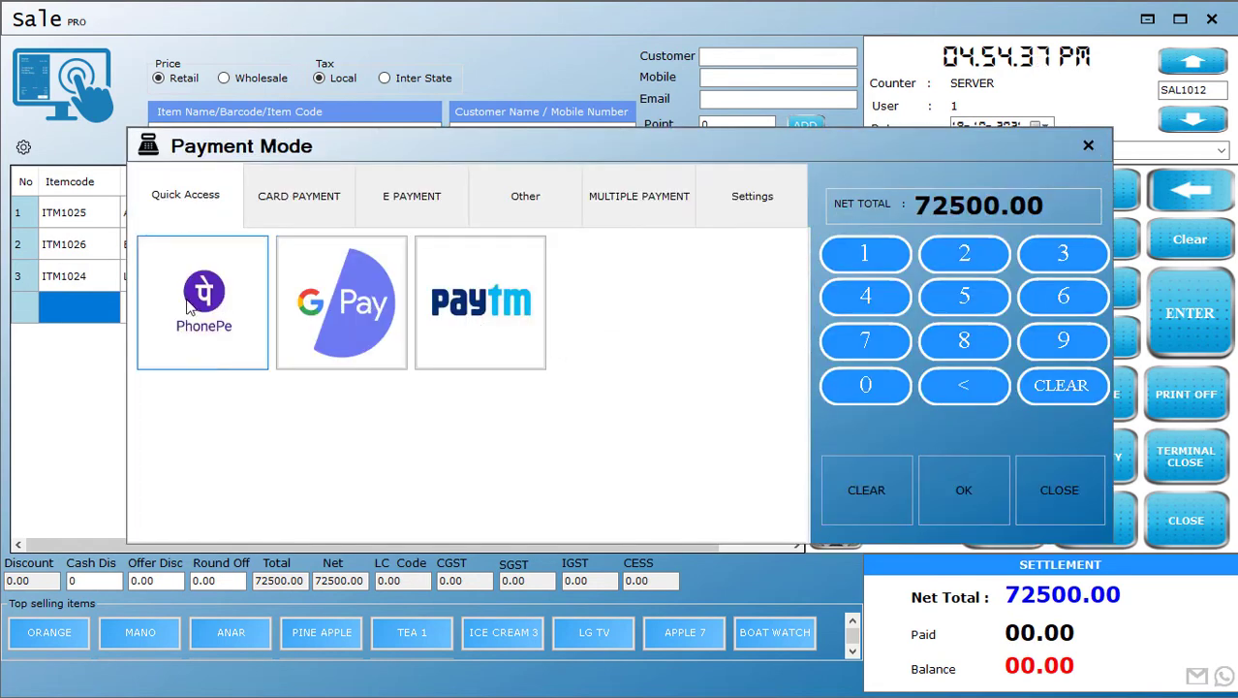
{"action": "left_click", "coordinate": [964, 489]}
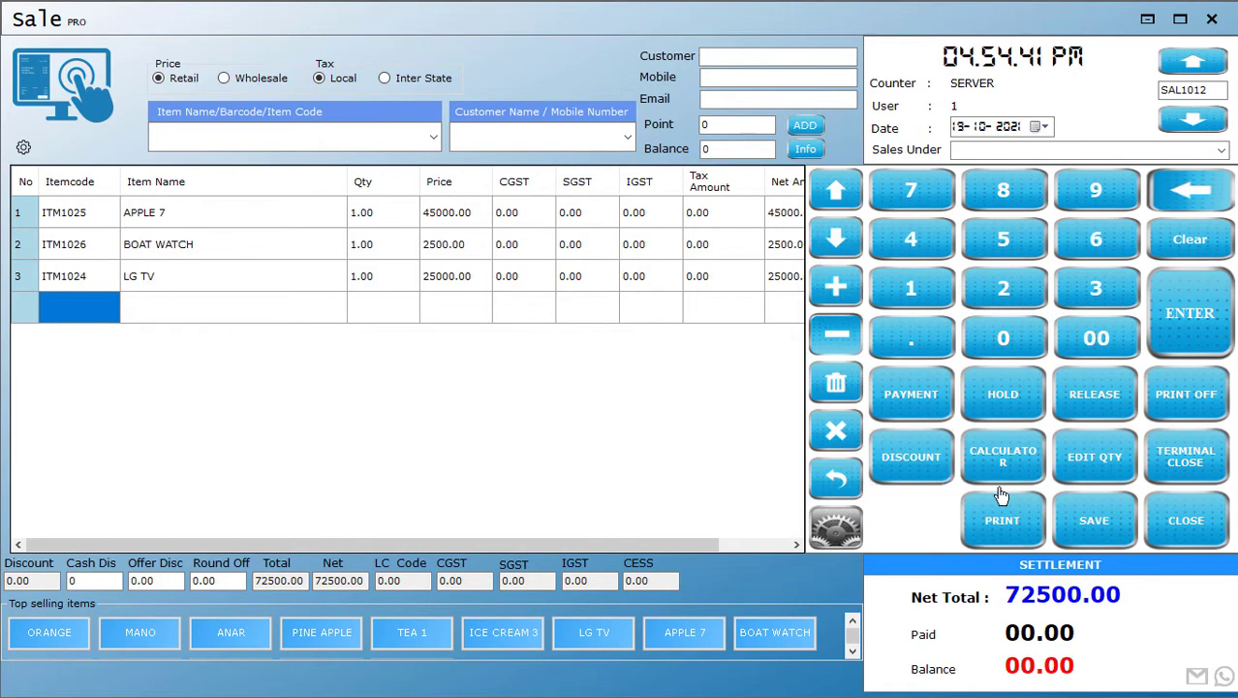
{"action": "left_click", "coordinate": [1112, 523]}
{"action": "left_click", "coordinate": [605, 411]}
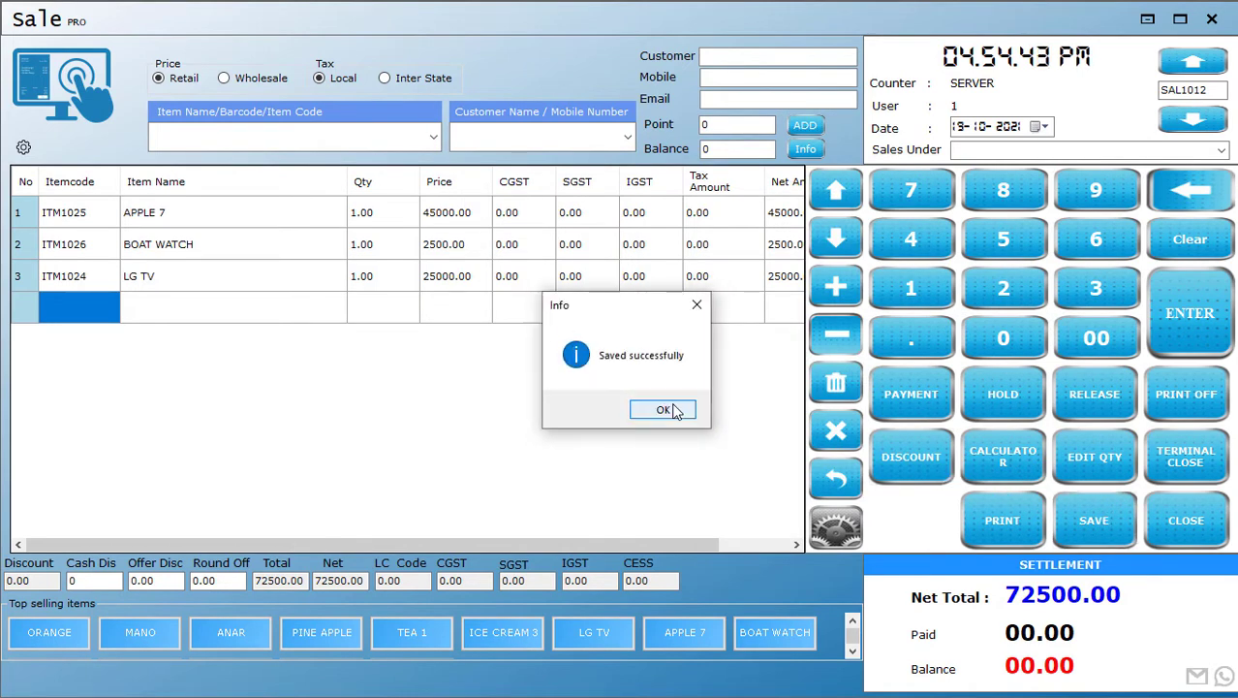
{"action": "left_click", "coordinate": [673, 411]}
Add the items with codes 111 and 222 to a new sale
{"action": "type", "text": "111"}
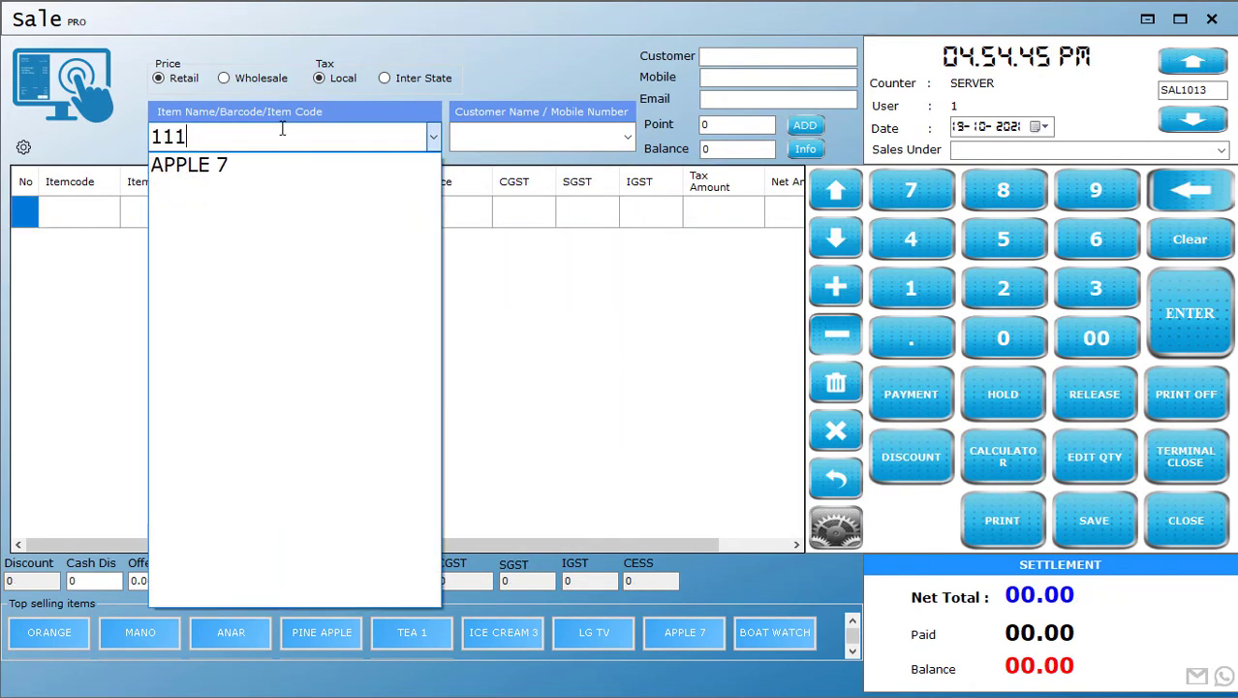
{"action": "key", "text": "Return"}
{"action": "type", "text": "222"}
{"action": "key", "text": "Return"}
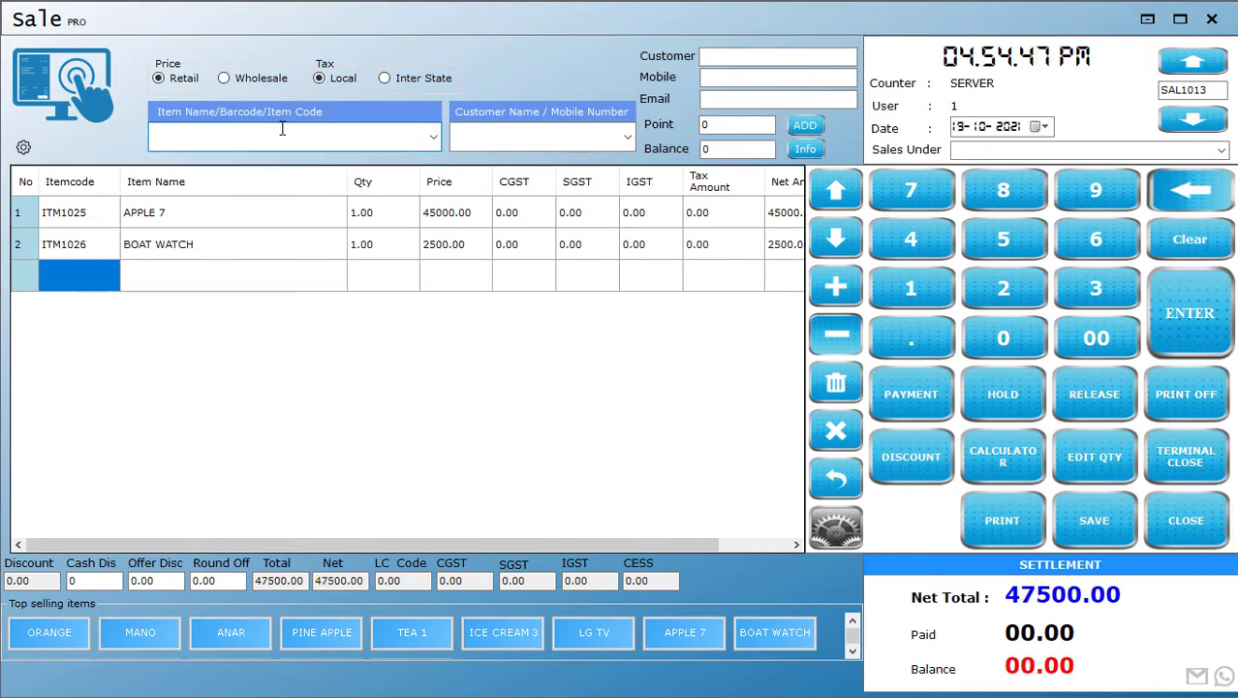
Set Google Pay as the payment mode for the two-item sale and save it
{"action": "left_click", "coordinate": [903, 395]}
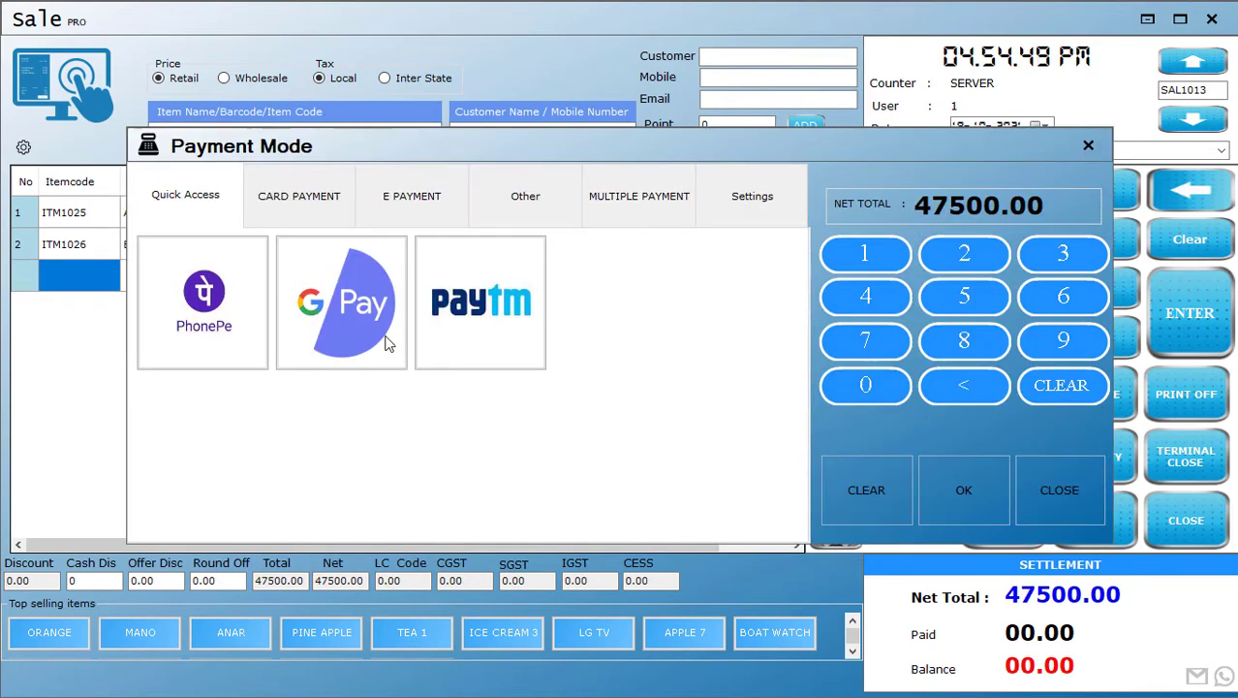
{"action": "left_click", "coordinate": [352, 327]}
{"action": "left_click", "coordinate": [969, 498]}
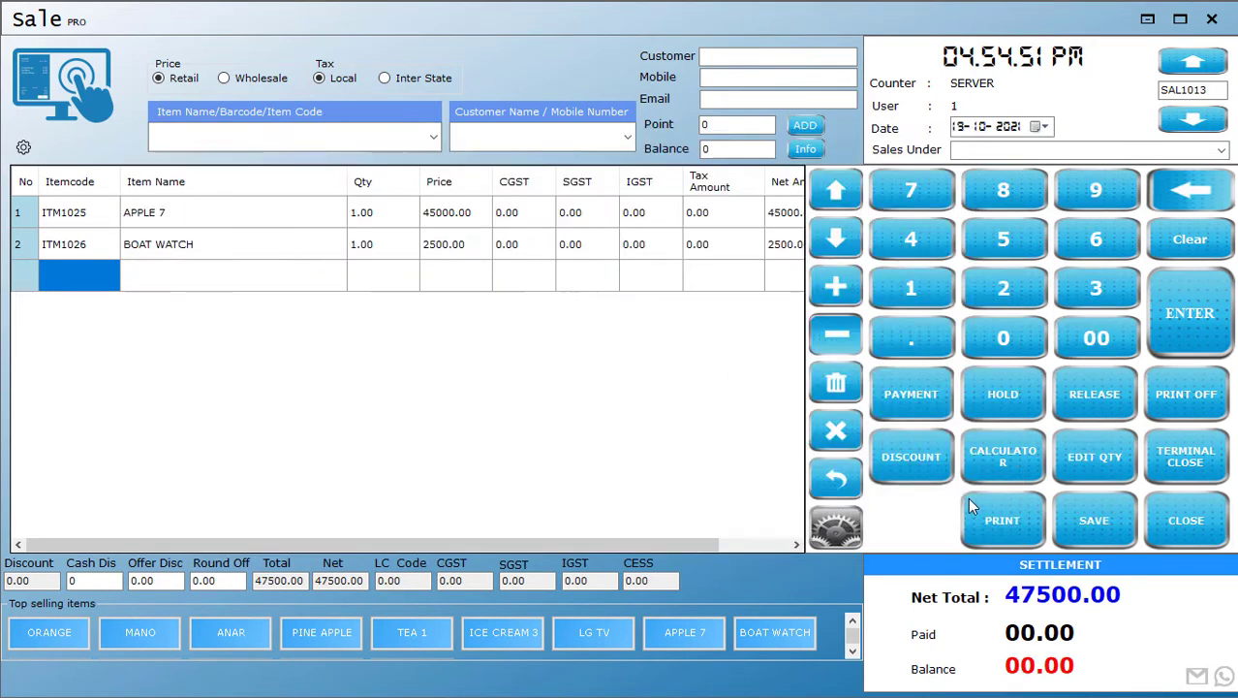
{"action": "left_click", "coordinate": [1077, 529]}
{"action": "left_click", "coordinate": [665, 412]}
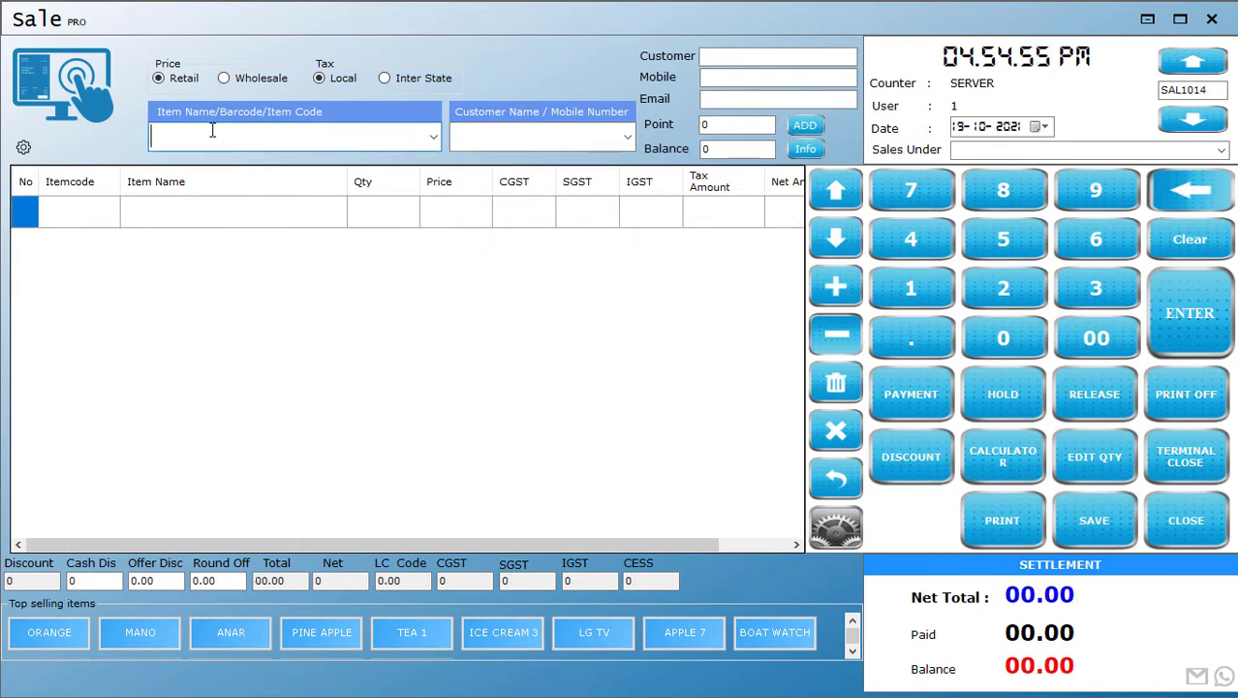
Record and save a sale of the item with code 333, paid with Paytm
{"action": "type", "text": "333"}
{"action": "key", "text": "Return"}
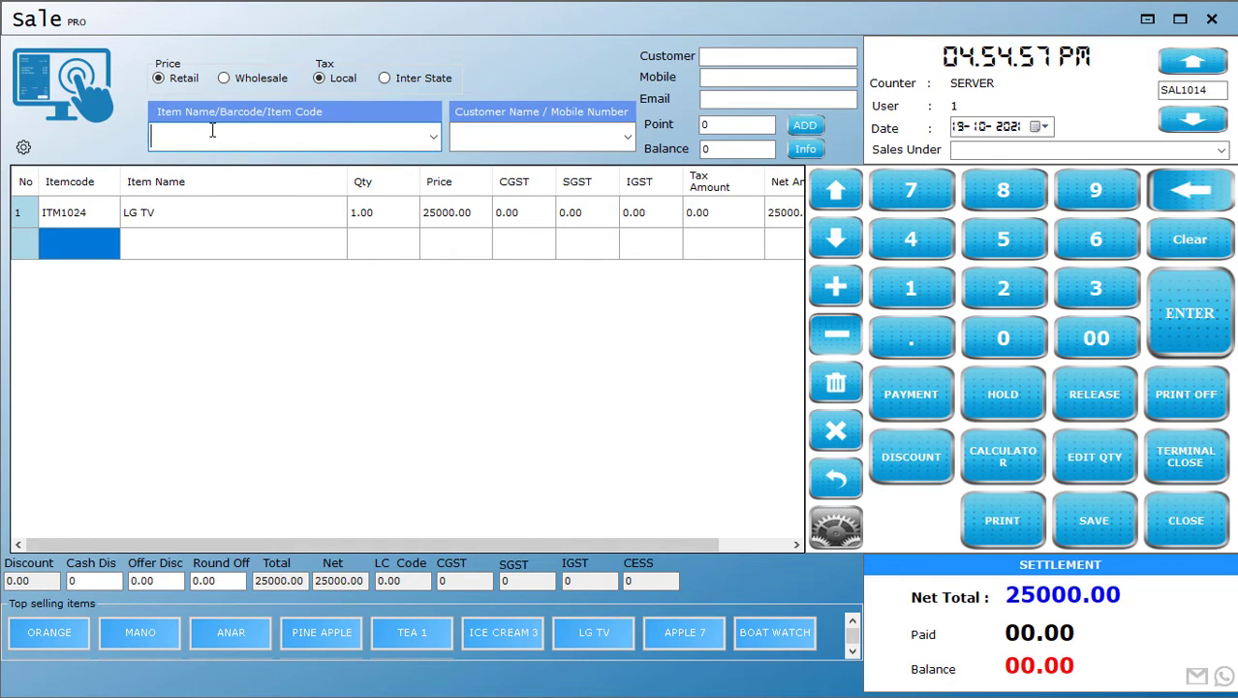
{"action": "key", "text": "Return"}
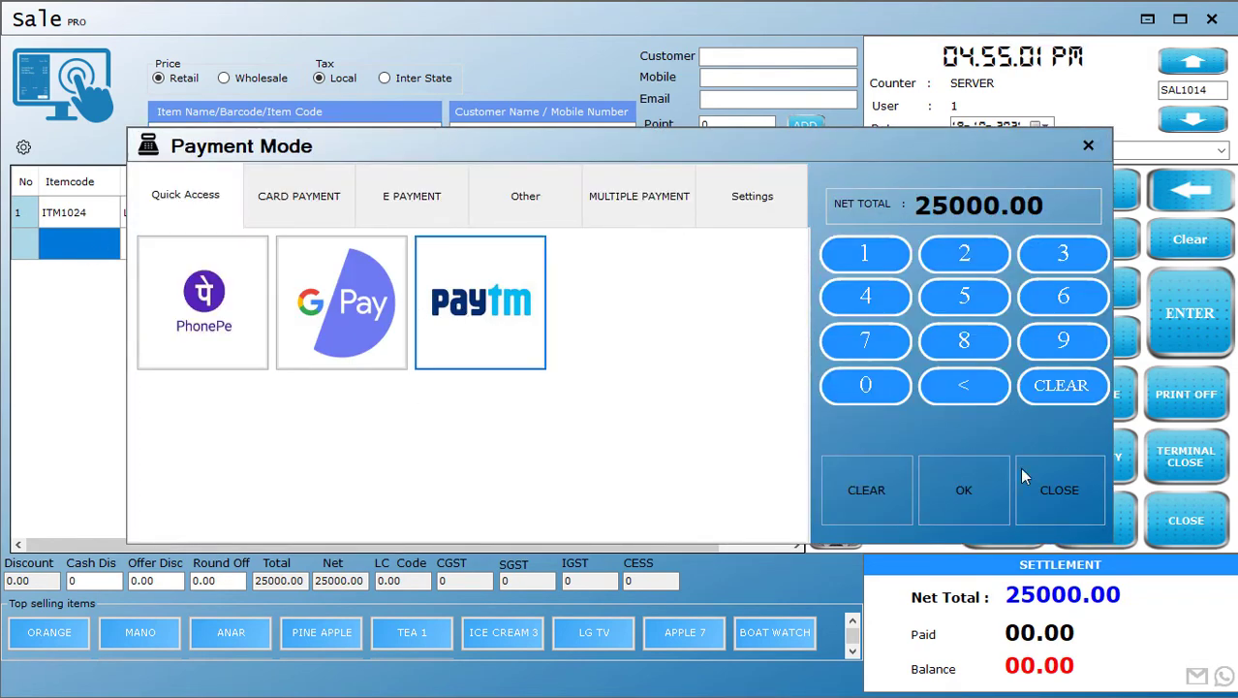
{"action": "left_click", "coordinate": [969, 493]}
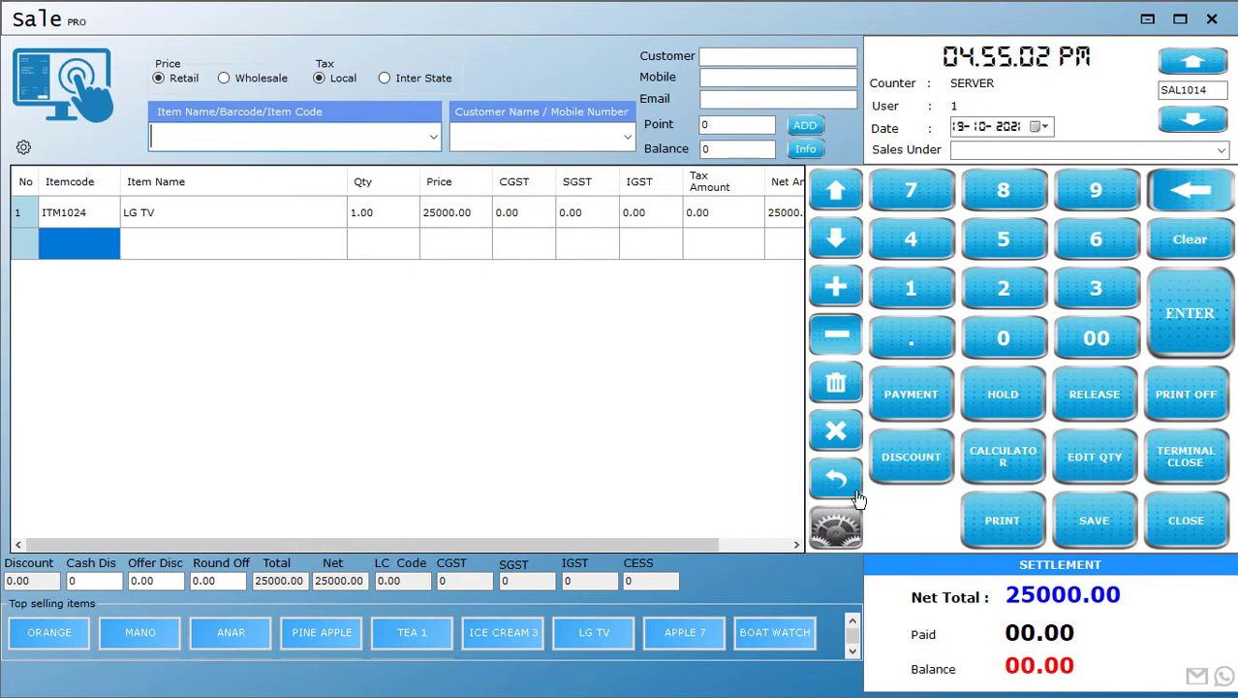
{"action": "left_click", "coordinate": [1087, 524]}
{"action": "left_click", "coordinate": [598, 409]}
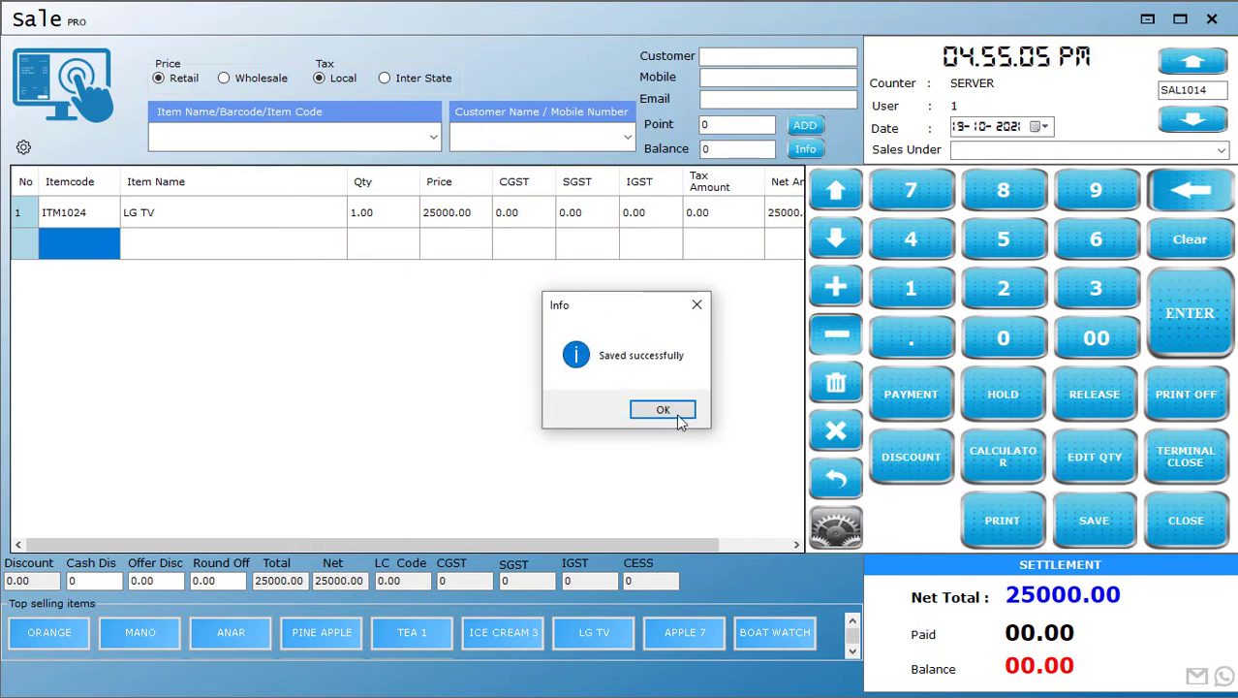
{"action": "left_click", "coordinate": [659, 410]}
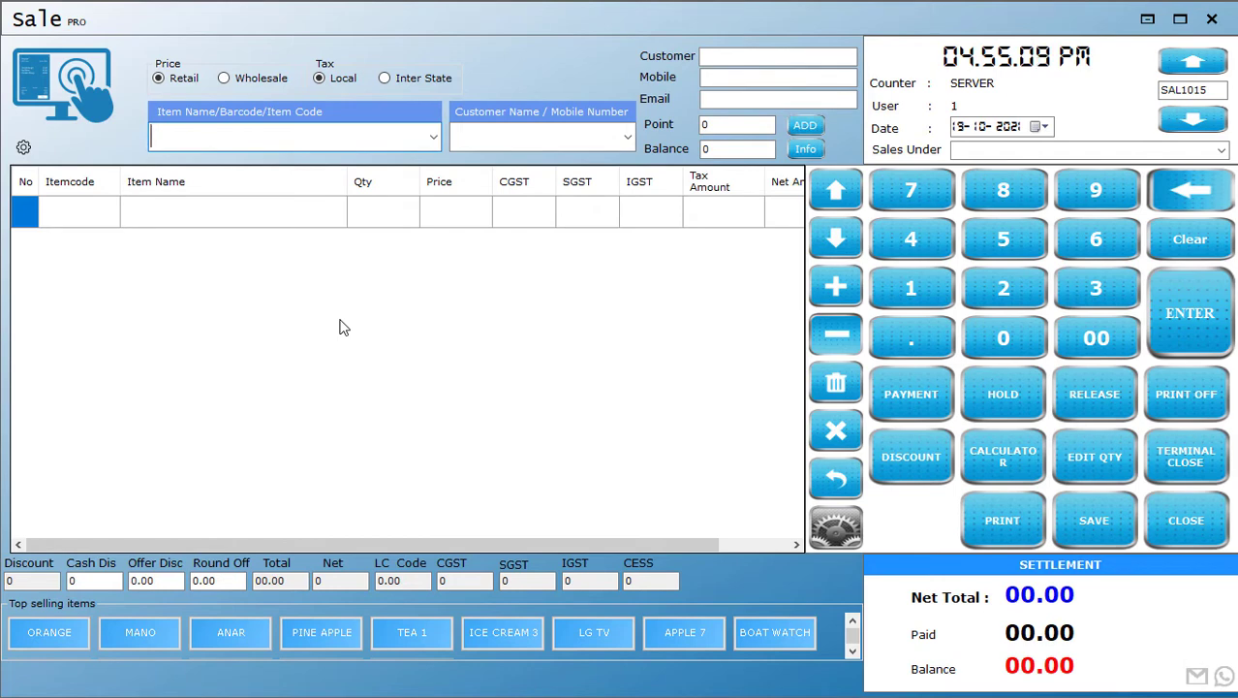
Close the sales terminal for the day and exit the POS sale window
{"action": "left_click", "coordinate": [1198, 468]}
{"action": "left_click", "coordinate": [627, 417]}
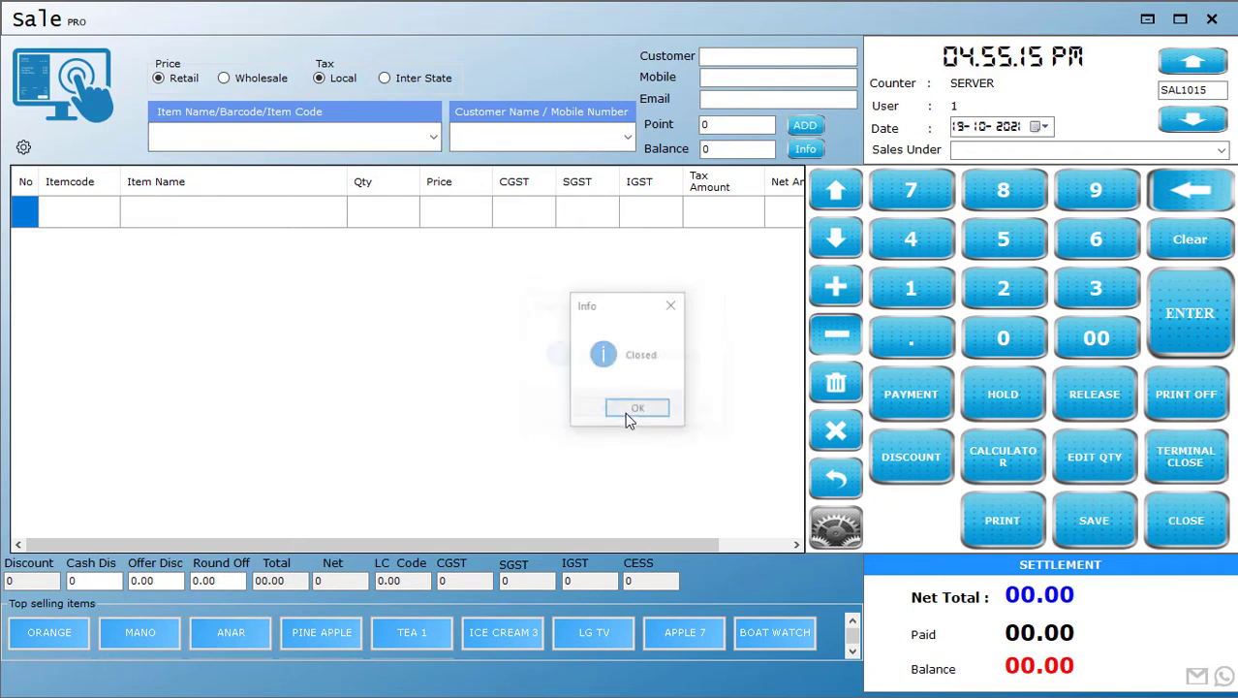
{"action": "left_click", "coordinate": [639, 410]}
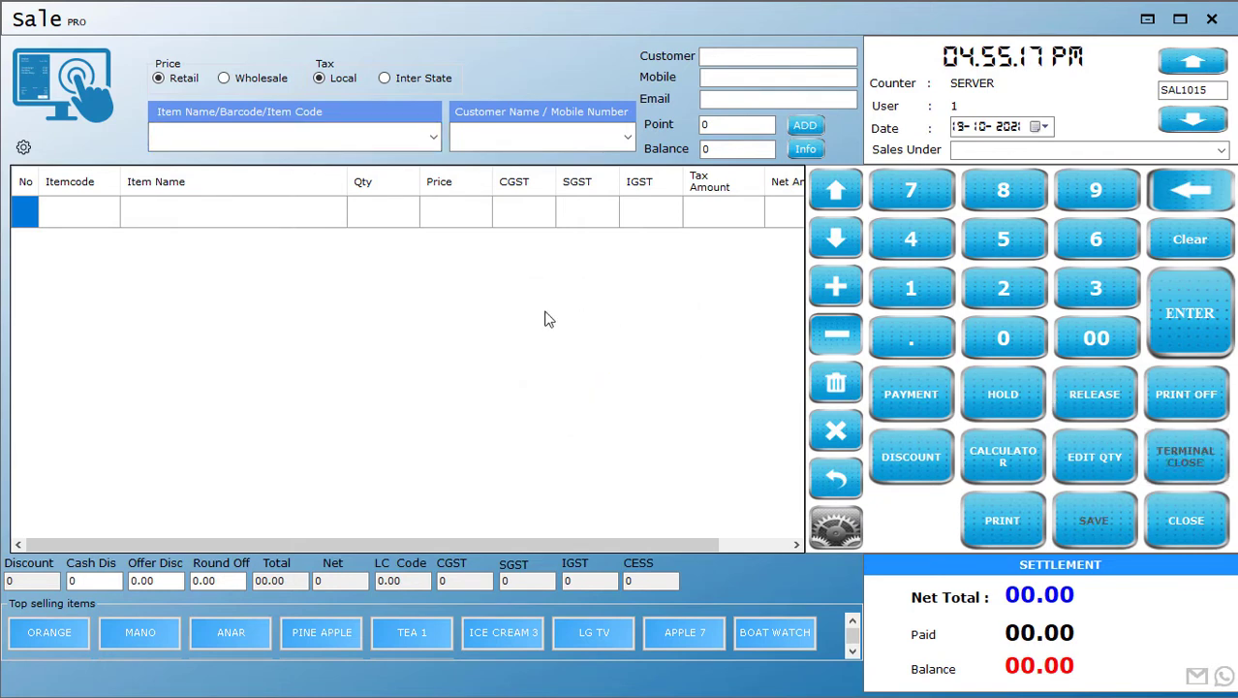
{"action": "left_click", "coordinate": [1213, 521]}
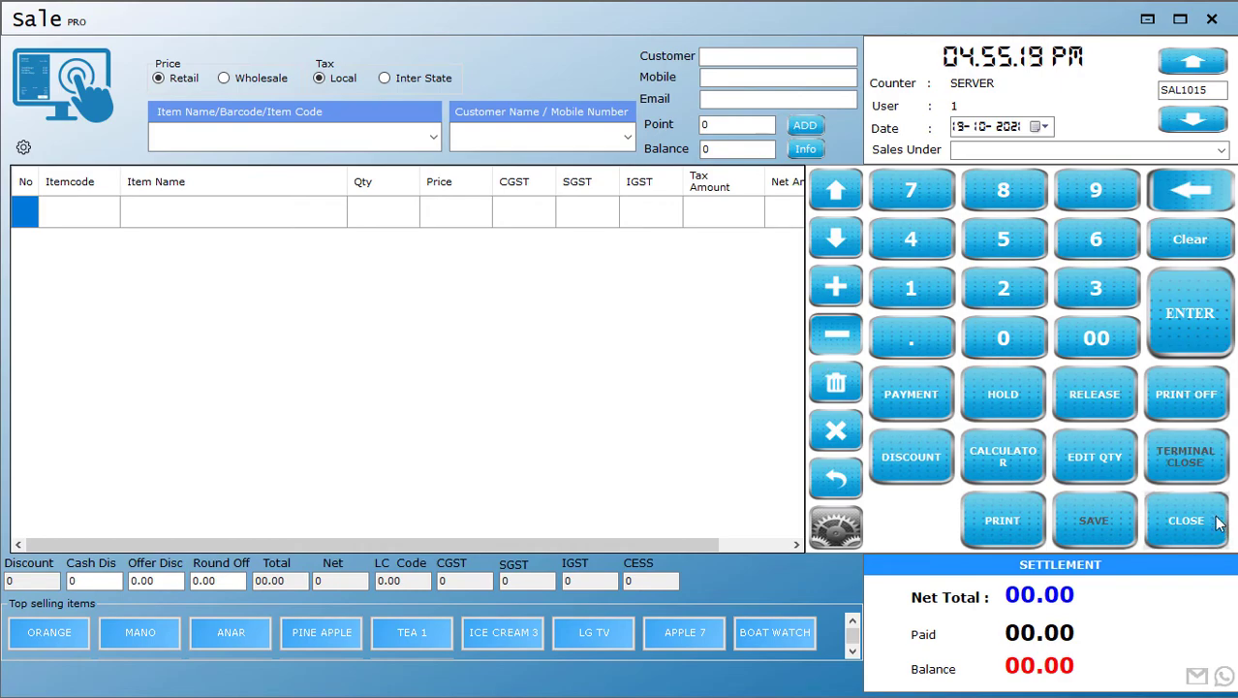
{"action": "left_click", "coordinate": [611, 410]}
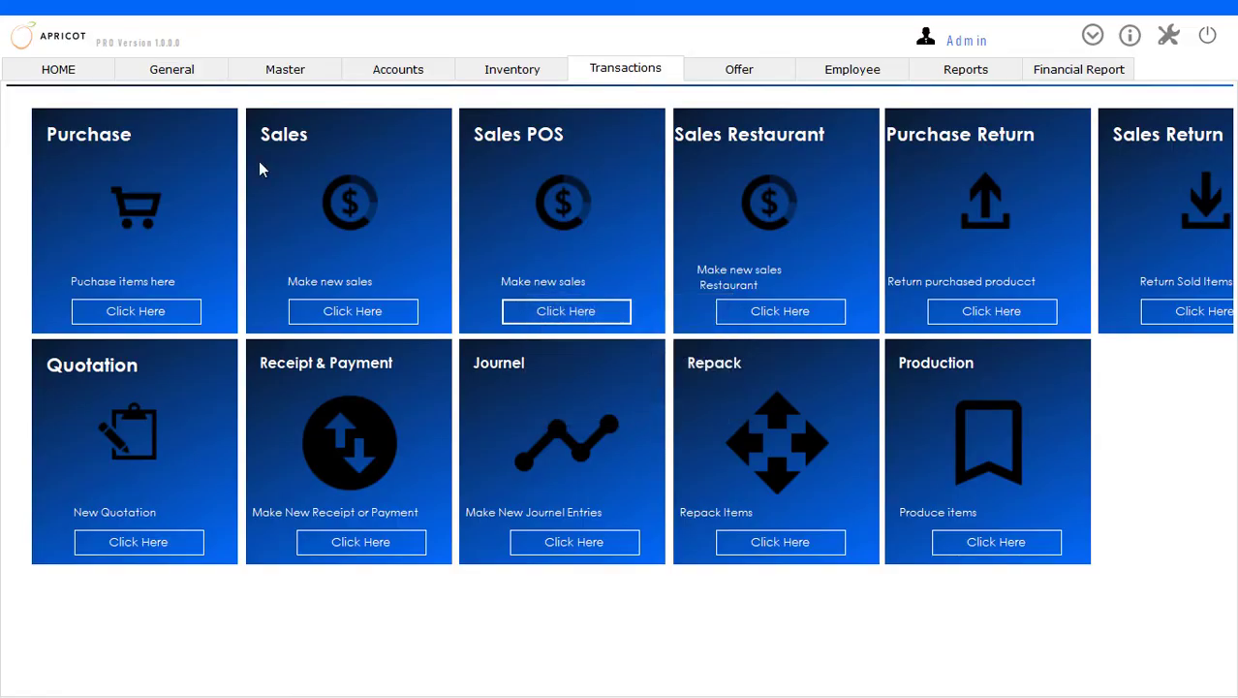
Open the Day Close form and show the Cash A/c sales for 19 October 2021
{"action": "left_click", "coordinate": [180, 76]}
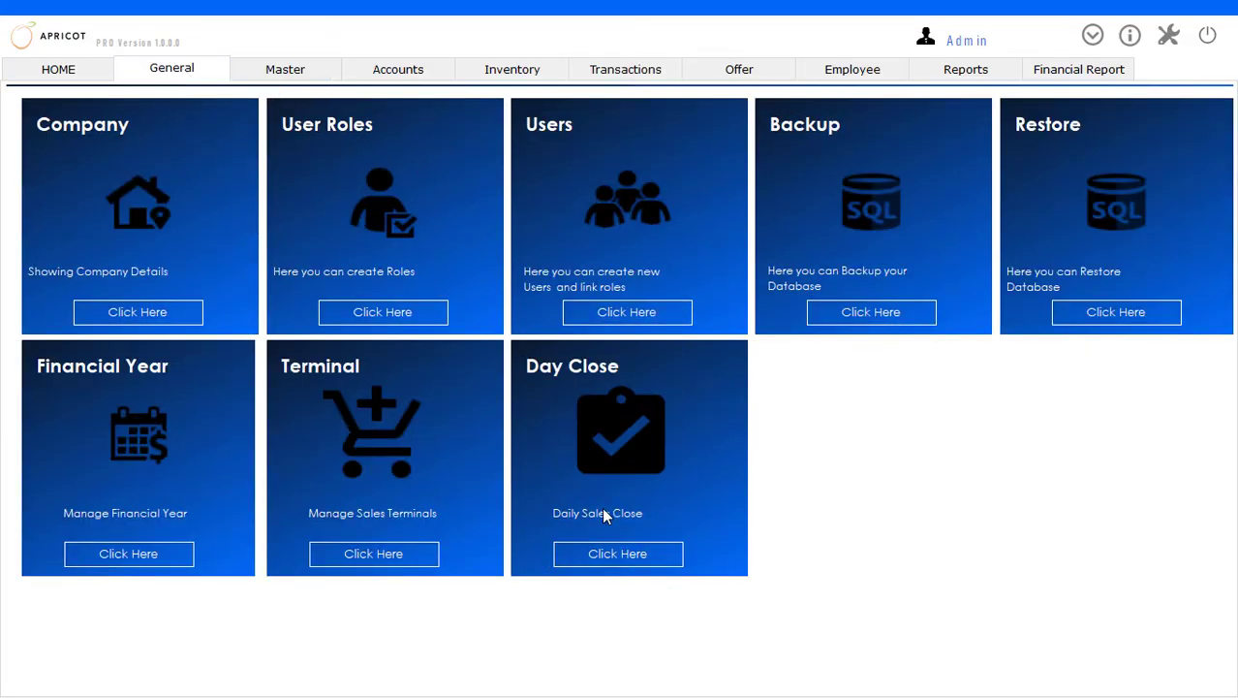
{"action": "left_click", "coordinate": [617, 552]}
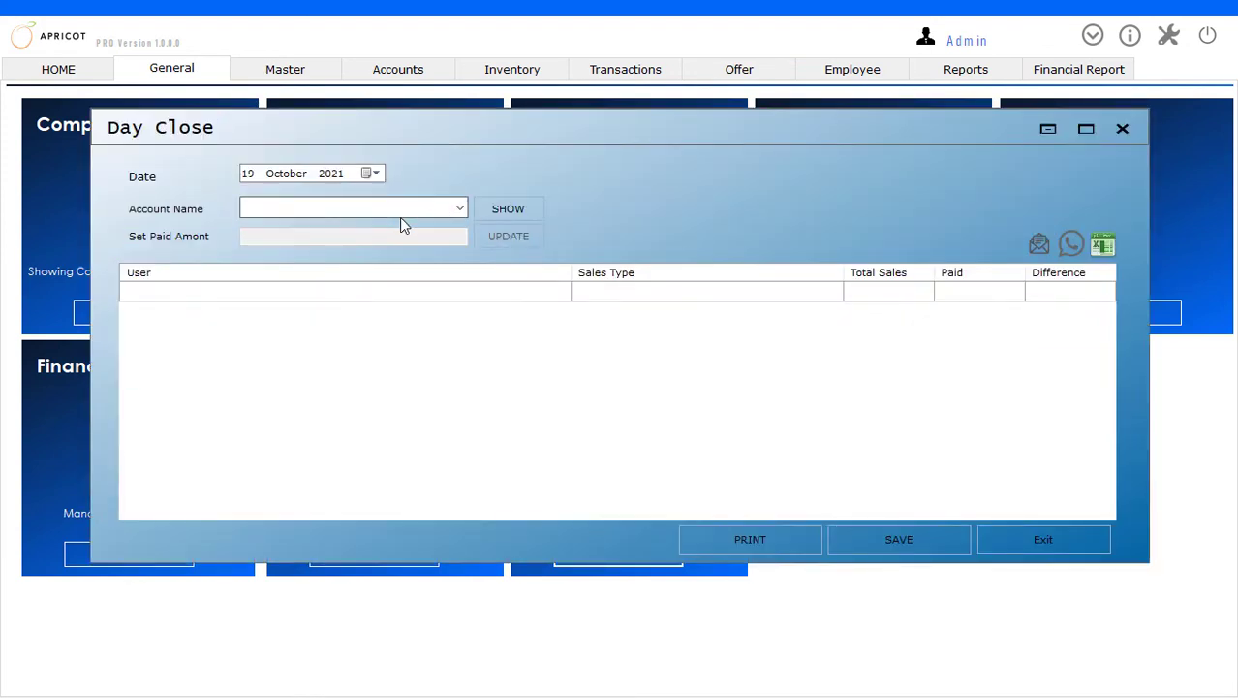
{"action": "left_click", "coordinate": [461, 210]}
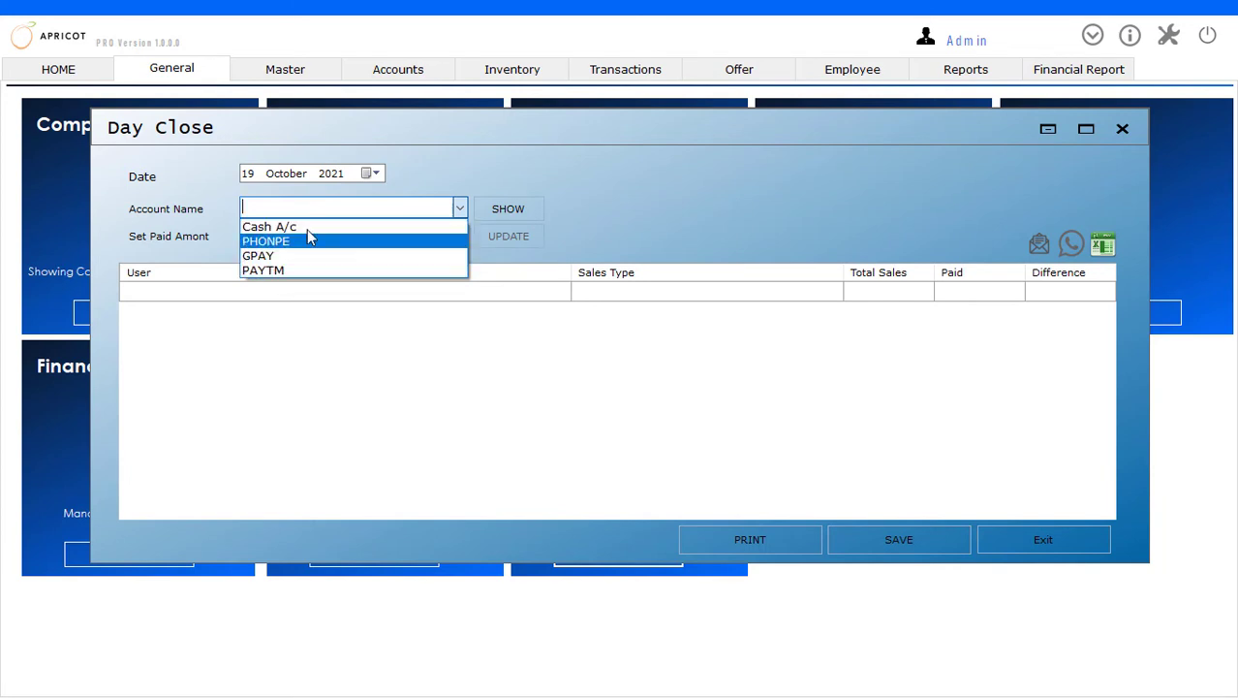
{"action": "left_click", "coordinate": [295, 229]}
{"action": "left_click", "coordinate": [479, 213]}
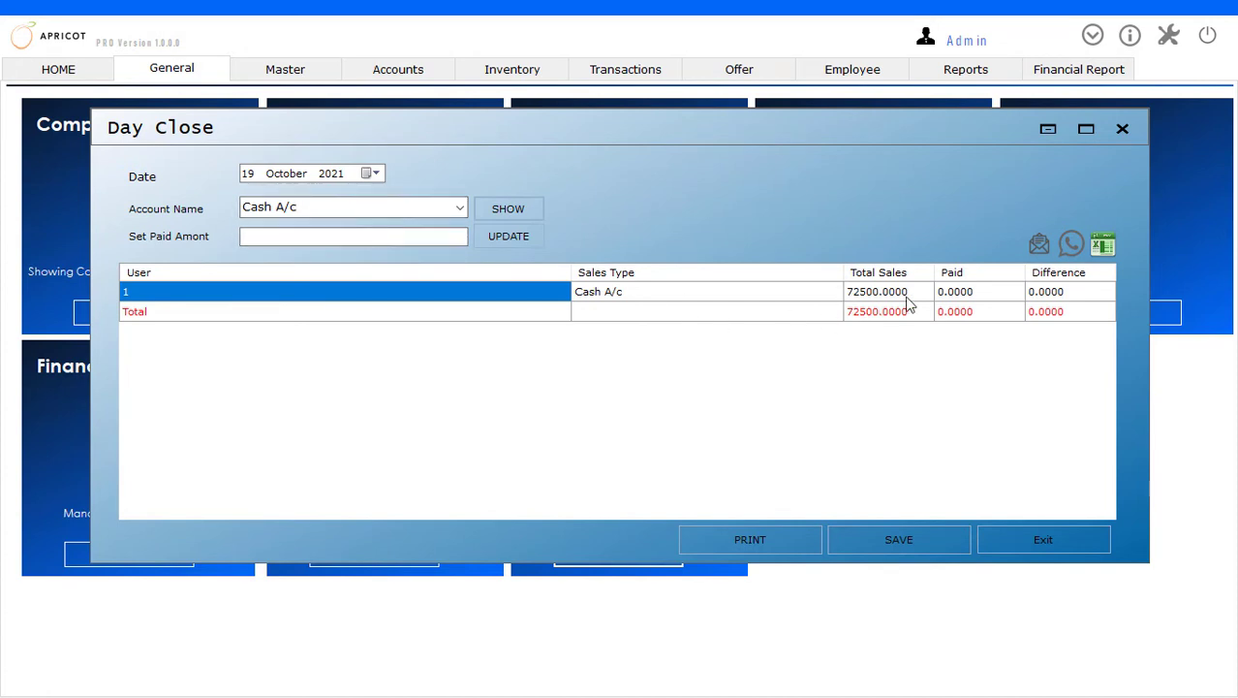
Show the day's sales for the PHONPE, GPAY and PAYTM accounts one after another
{"action": "left_click", "coordinate": [459, 207]}
{"action": "left_click", "coordinate": [366, 248]}
{"action": "left_click", "coordinate": [520, 213]}
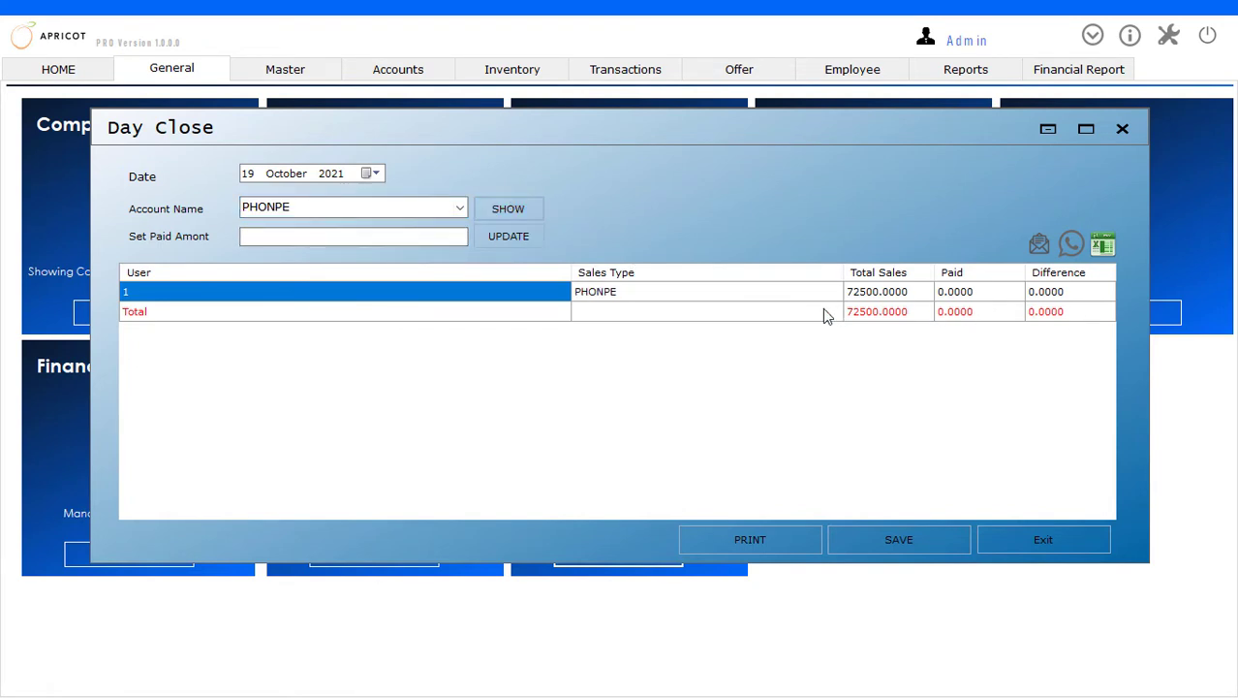
{"action": "left_click", "coordinate": [458, 207]}
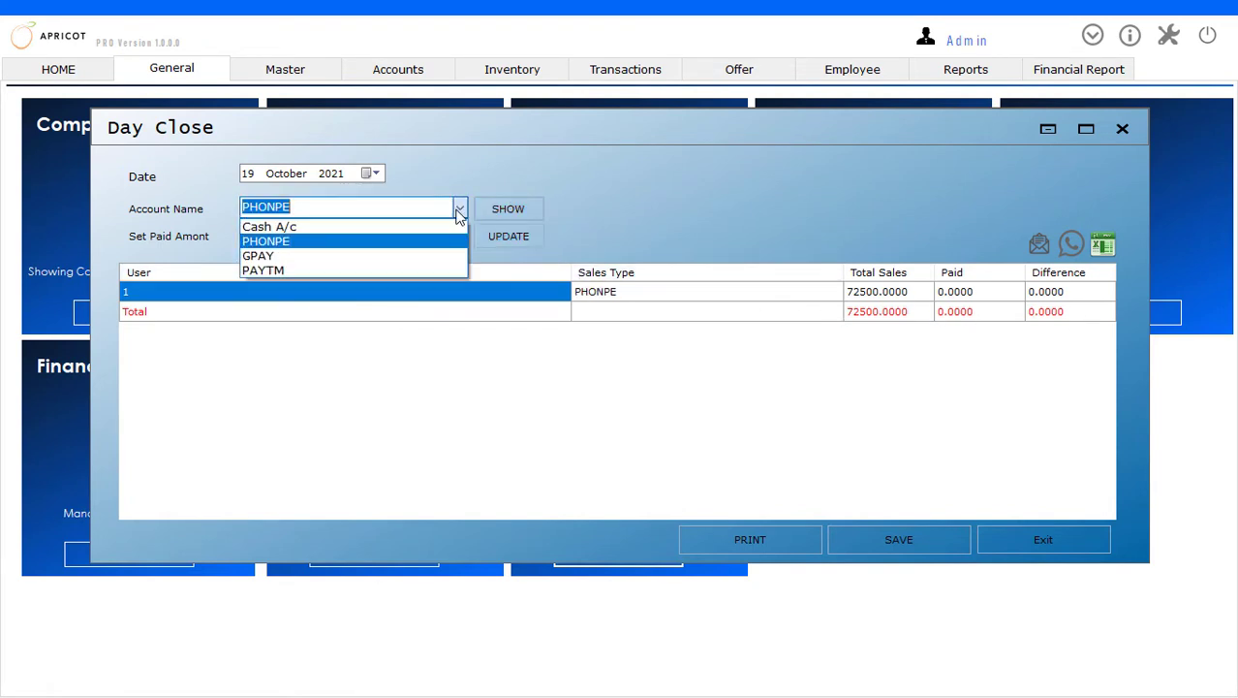
{"action": "left_click", "coordinate": [416, 251]}
{"action": "left_click", "coordinate": [520, 208]}
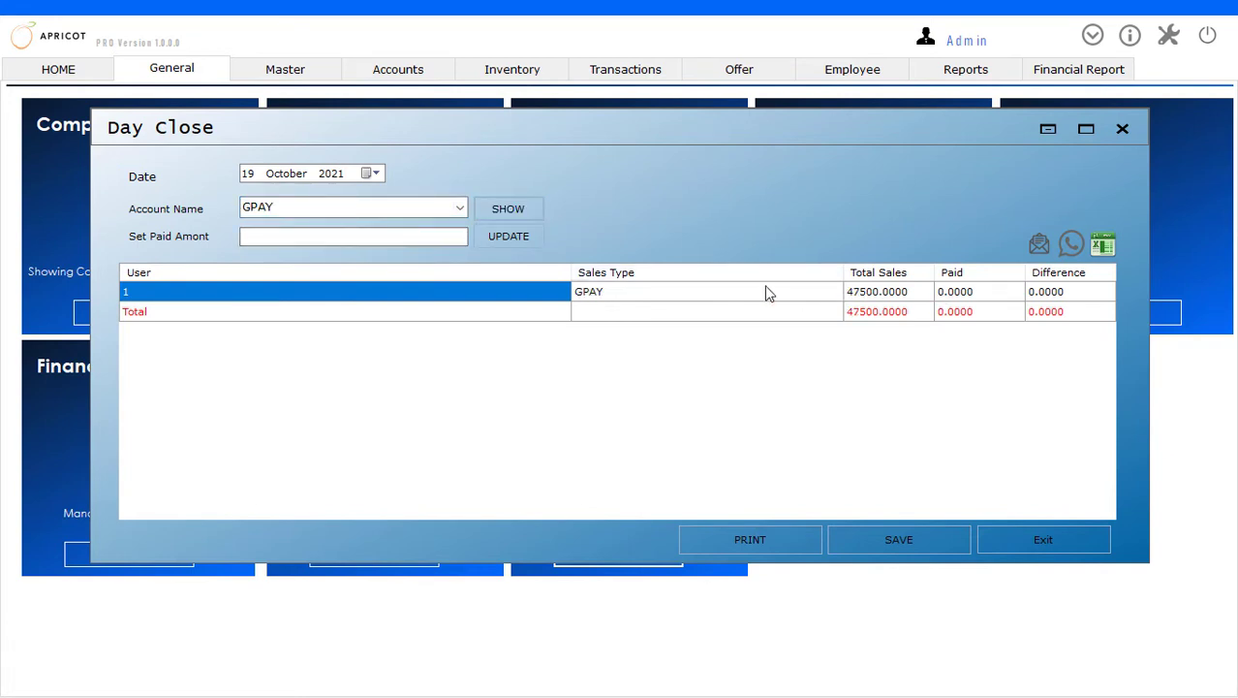
{"action": "left_click", "coordinate": [459, 209]}
{"action": "left_click", "coordinate": [372, 269]}
{"action": "left_click", "coordinate": [504, 210]}
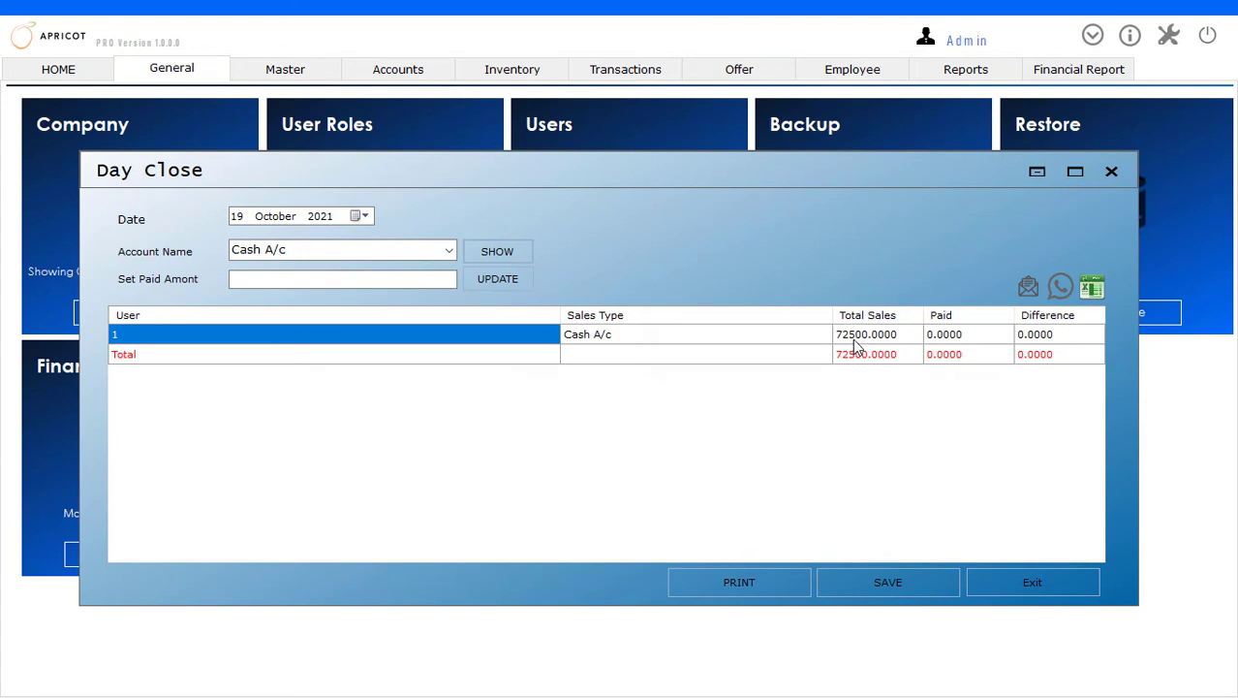
Set the Cash A/c paid amount to 72000, update the row and save the day close entry
{"action": "left_click", "coordinate": [340, 283]}
{"action": "left_click", "coordinate": [316, 283]}
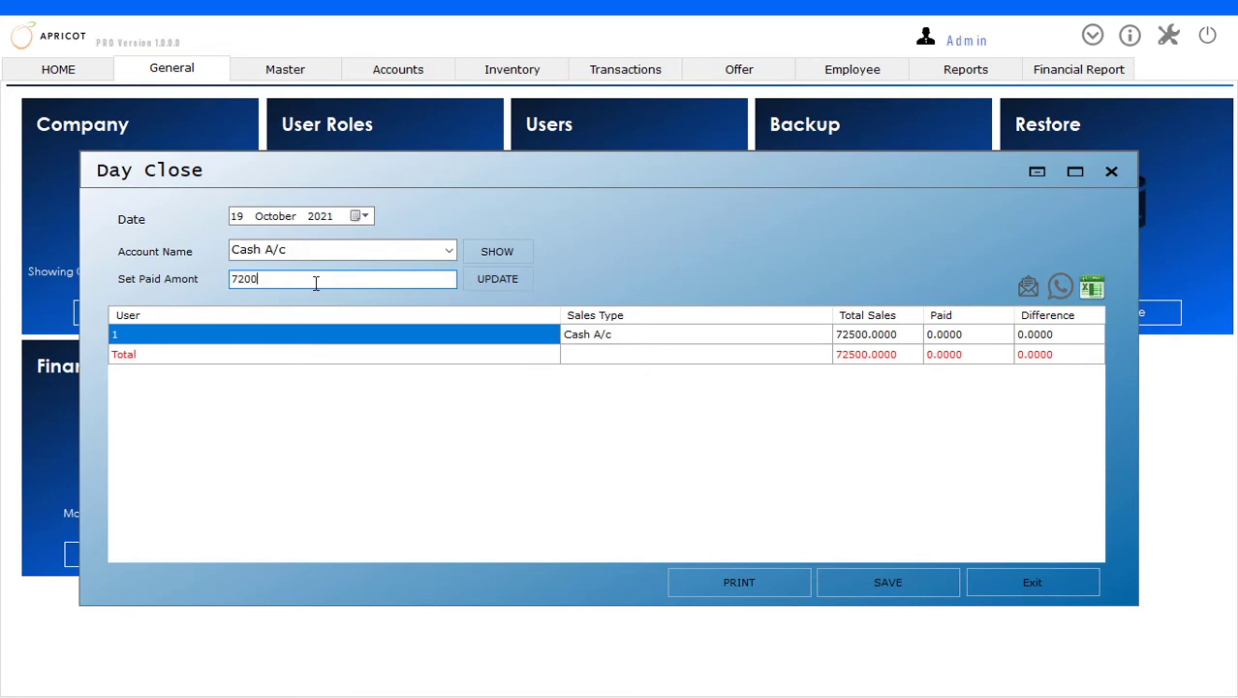
{"action": "left_click", "coordinate": [505, 284]}
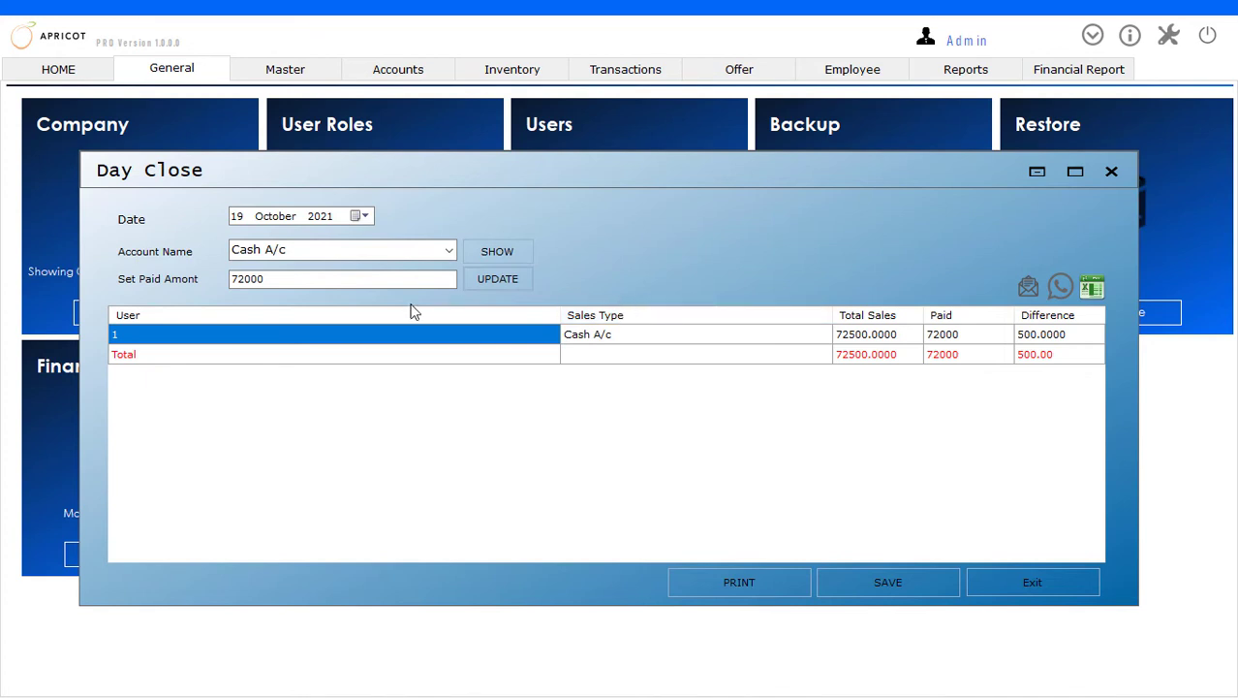
{"action": "left_click", "coordinate": [497, 278]}
{"action": "left_click", "coordinate": [922, 588]}
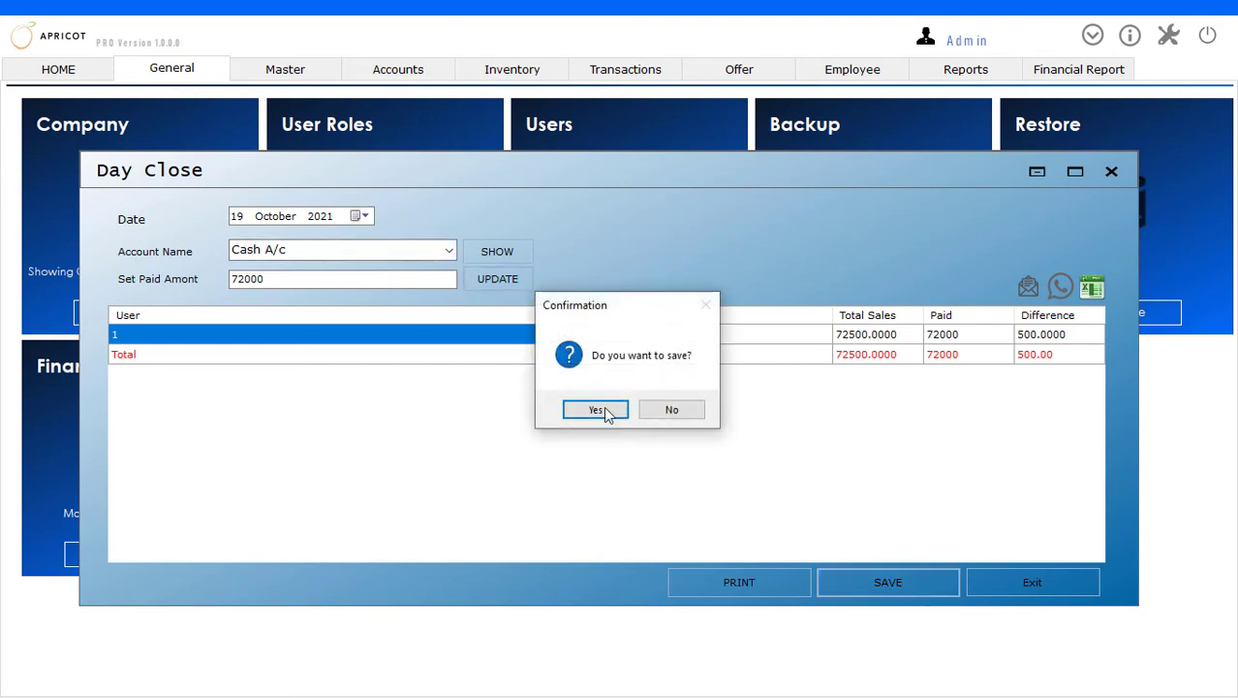
{"action": "left_click", "coordinate": [601, 411]}
{"action": "left_click", "coordinate": [636, 411]}
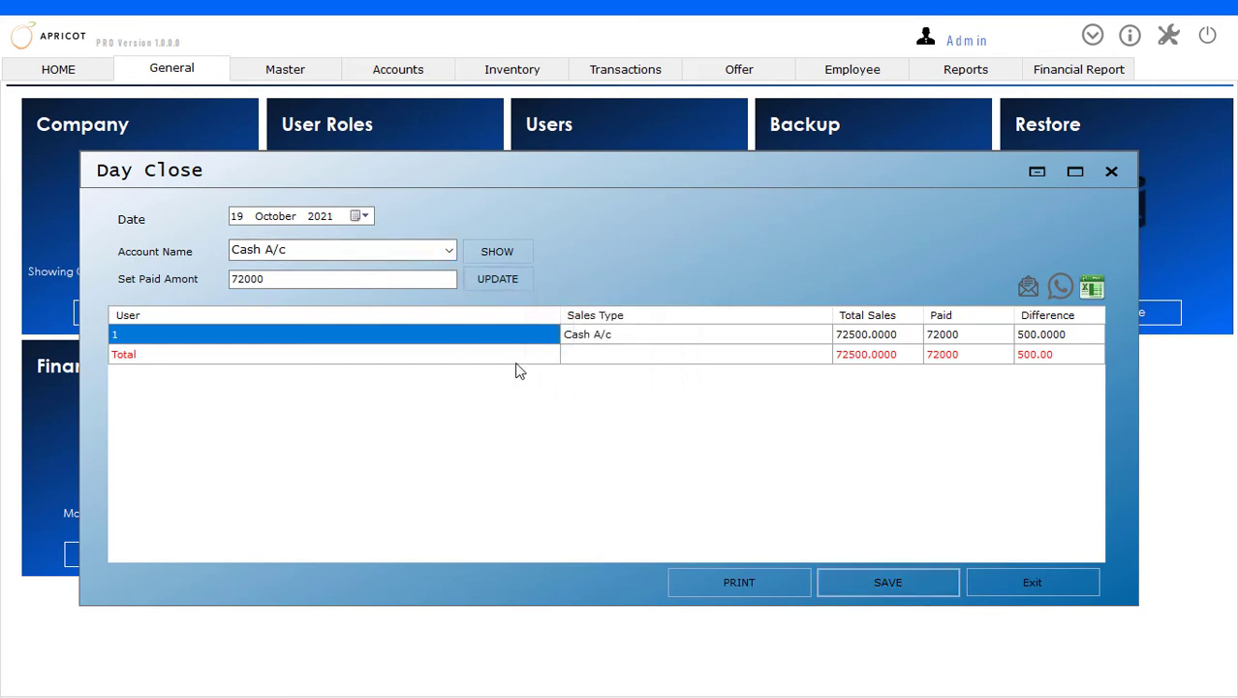
Show the PHONPE account's sales, apply a paid amount of 72000 and save the entry
{"action": "left_click", "coordinate": [448, 250]}
{"action": "left_click", "coordinate": [290, 283]}
{"action": "left_click", "coordinate": [492, 254]}
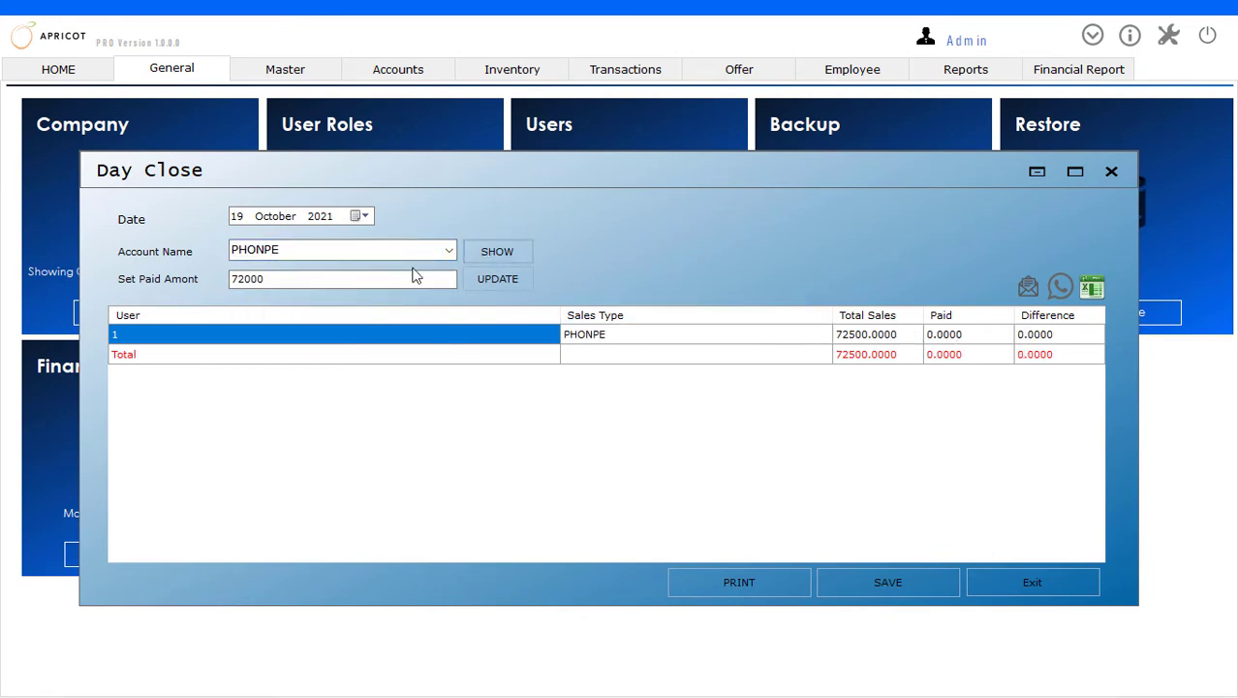
{"action": "left_click", "coordinate": [287, 278]}
{"action": "left_click", "coordinate": [516, 289]}
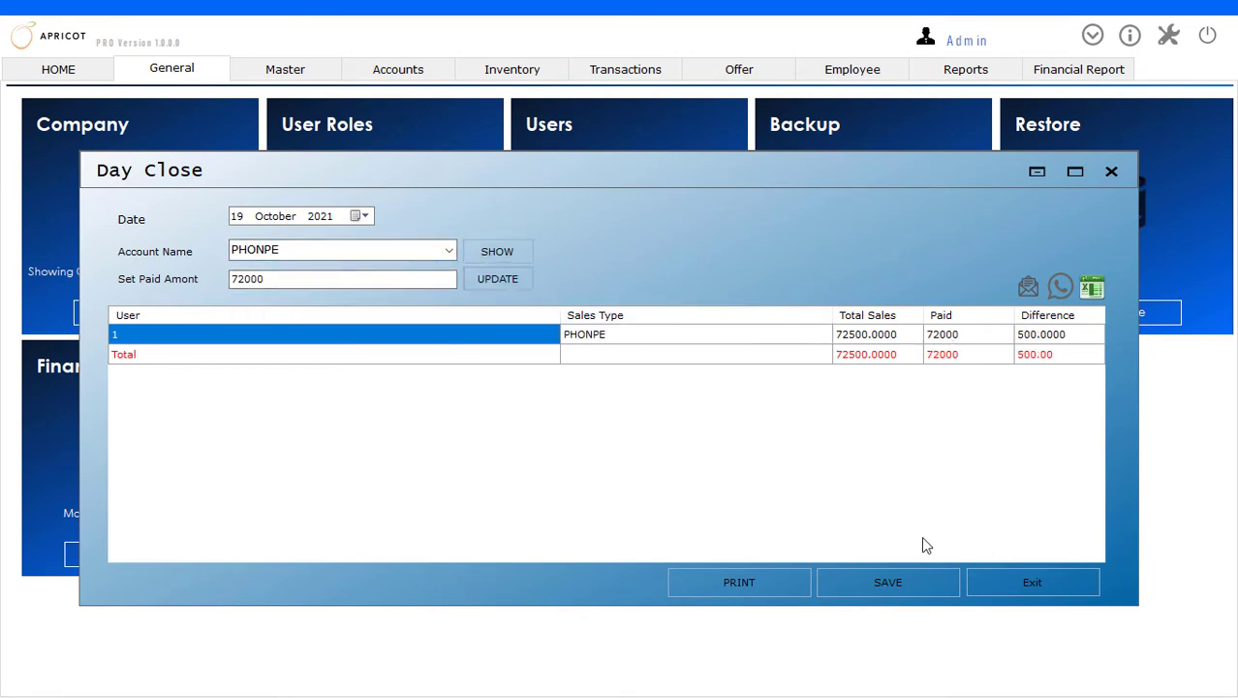
{"action": "left_click", "coordinate": [880, 579]}
{"action": "left_click", "coordinate": [597, 411]}
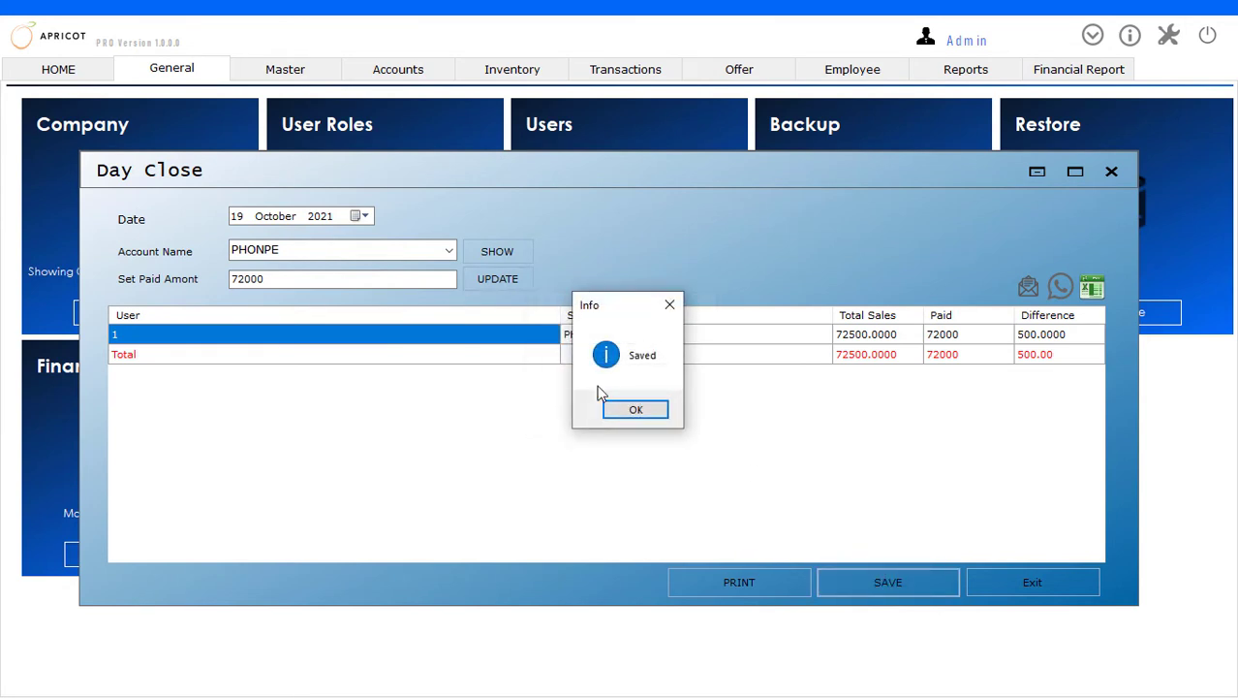
{"action": "left_click", "coordinate": [620, 408]}
Show the GPAY account's sales, apply a paid amount of 47500 and save the entry
{"action": "left_click", "coordinate": [452, 251]}
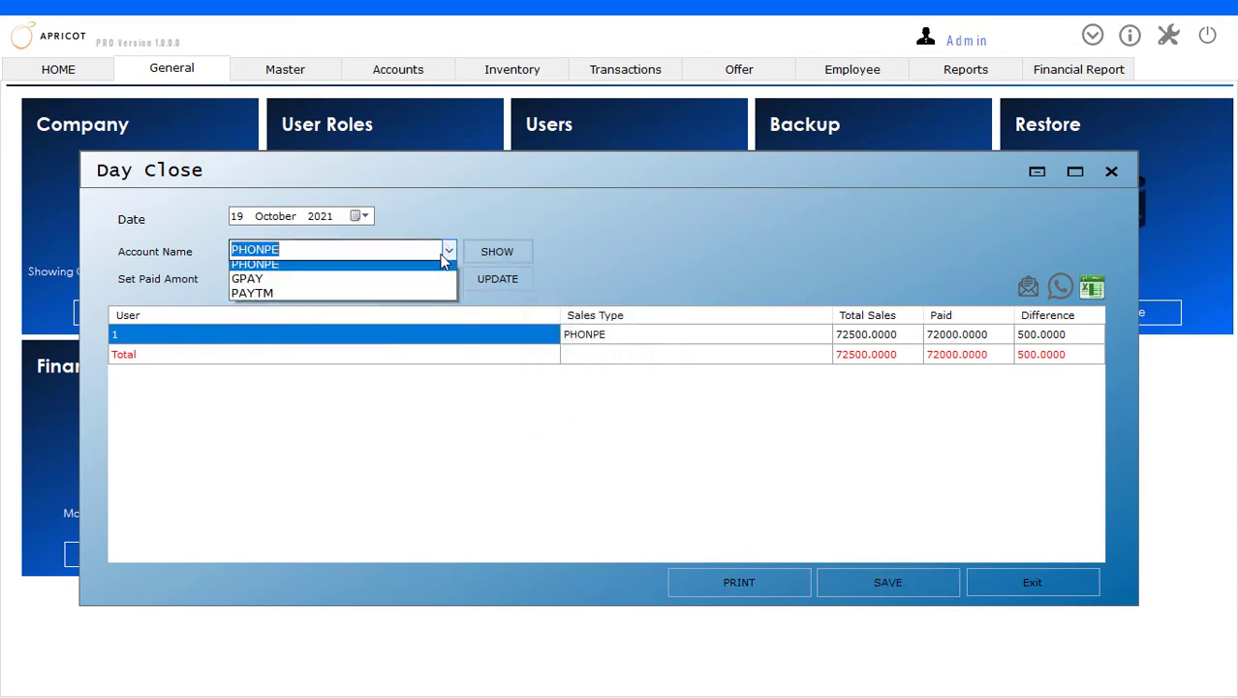
{"action": "left_click", "coordinate": [409, 299]}
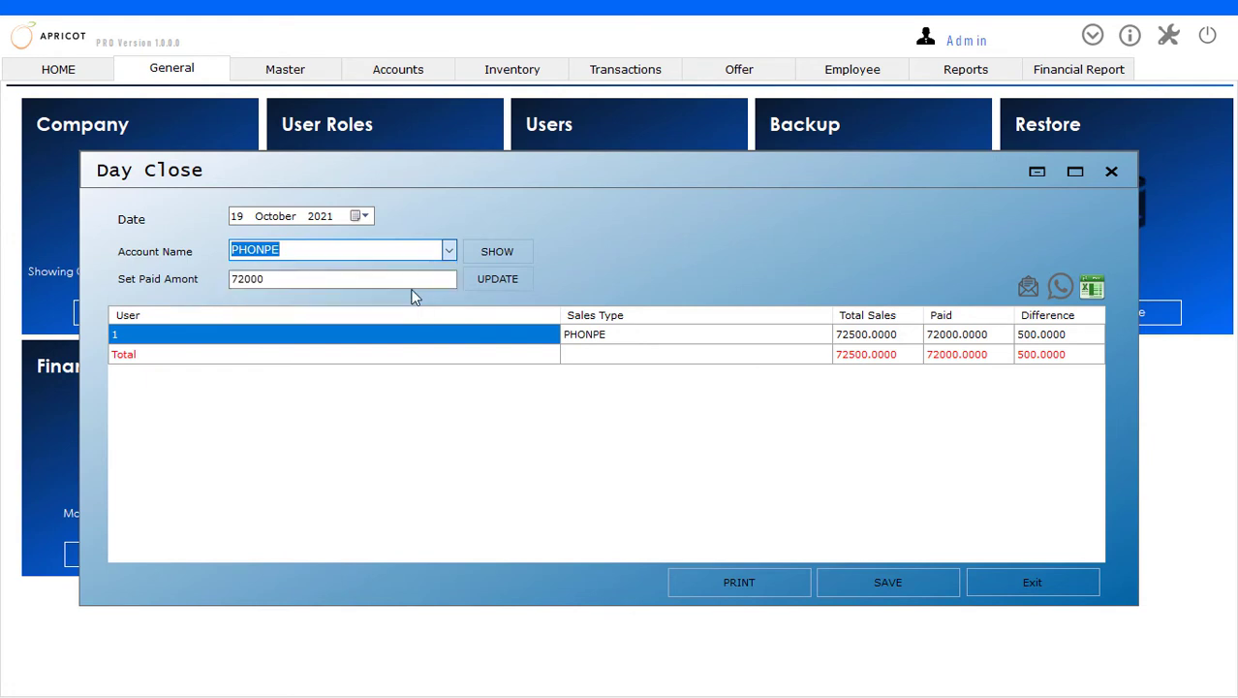
{"action": "left_click", "coordinate": [490, 256]}
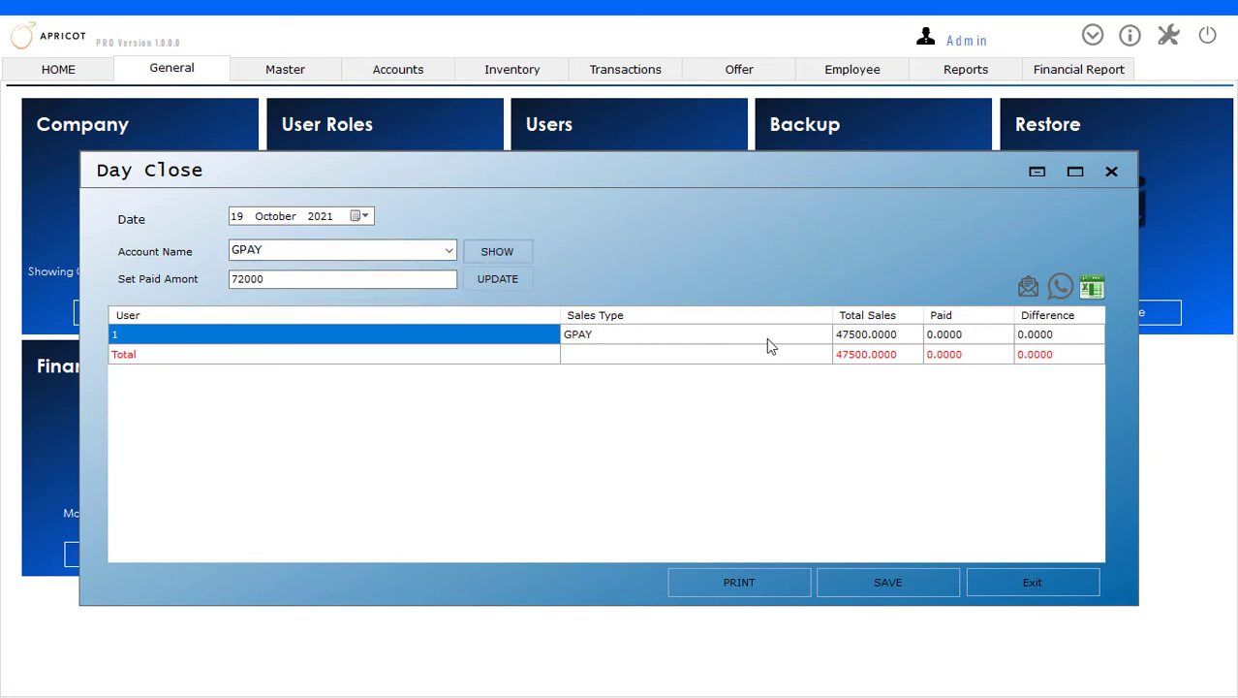
{"action": "left_click_drag", "start_coordinate": [369, 283], "coordinate": [136, 278]}
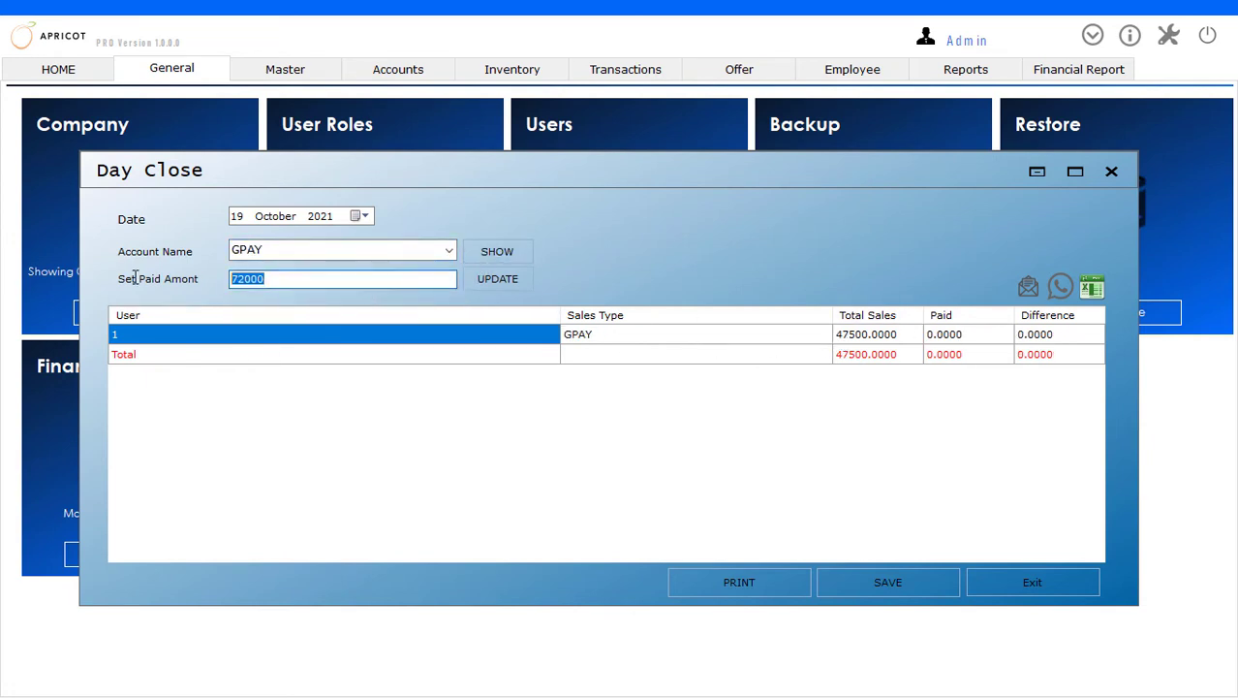
{"action": "type", "text": "475"}
{"action": "left_click", "coordinate": [493, 282]}
{"action": "left_click", "coordinate": [904, 581]}
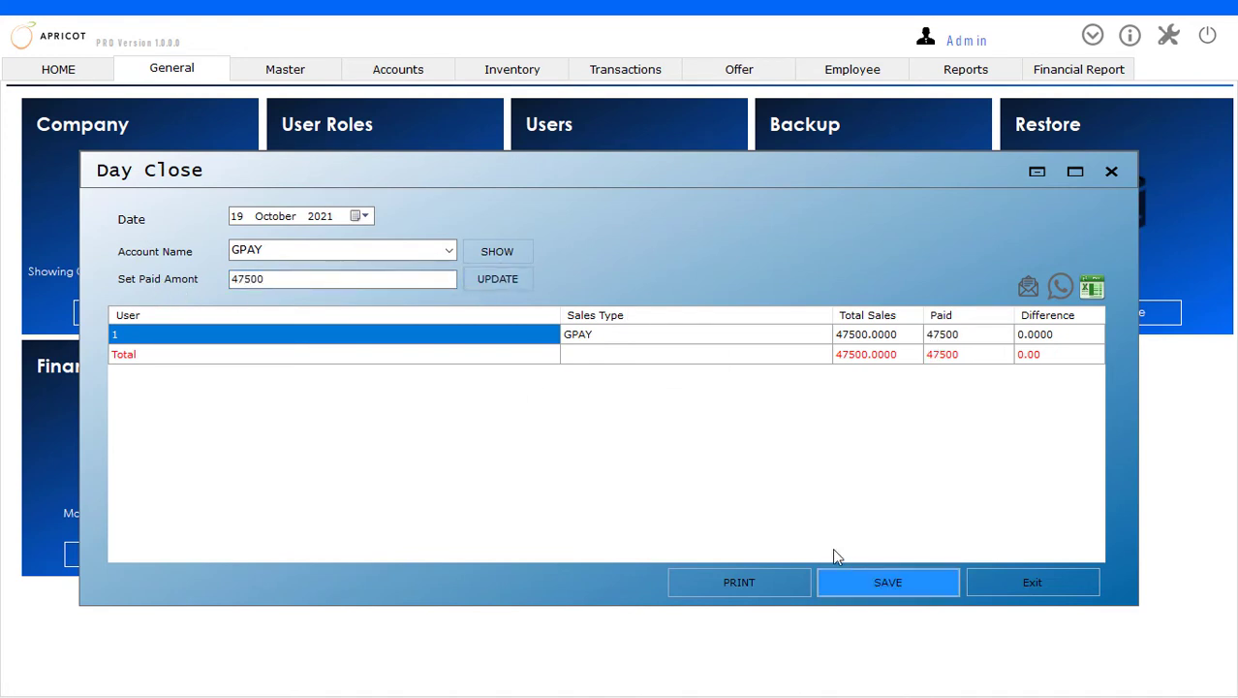
{"action": "left_click", "coordinate": [574, 415]}
{"action": "left_click", "coordinate": [636, 411]}
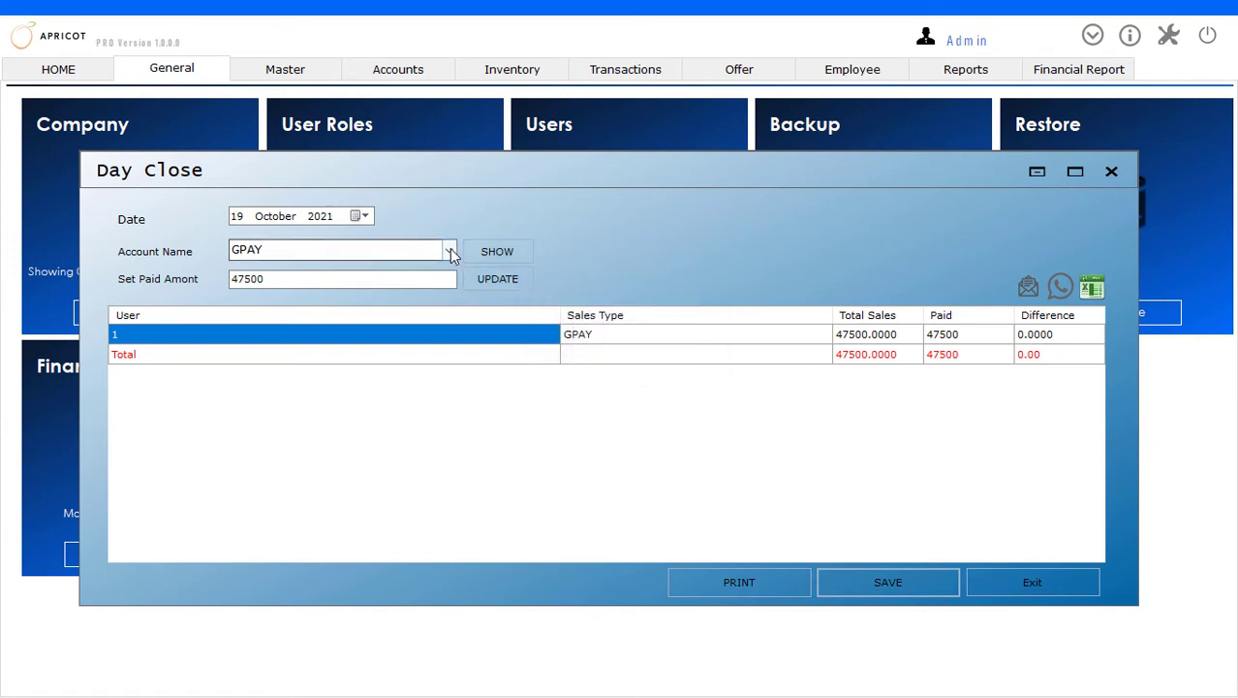
Show the PAYTM account's sales, apply a paid amount of 25000 and save the entry
{"action": "left_click", "coordinate": [449, 250]}
{"action": "left_click", "coordinate": [408, 308]}
{"action": "left_click", "coordinate": [509, 253]}
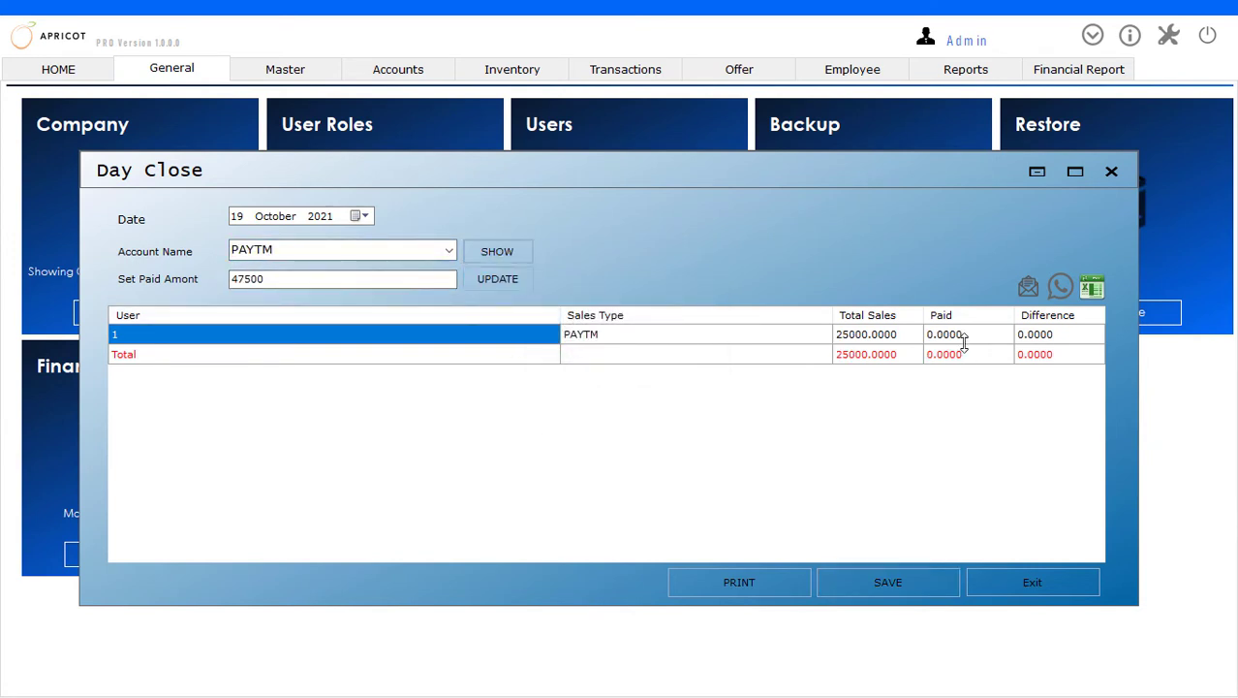
{"action": "double_click", "coordinate": [400, 280]}
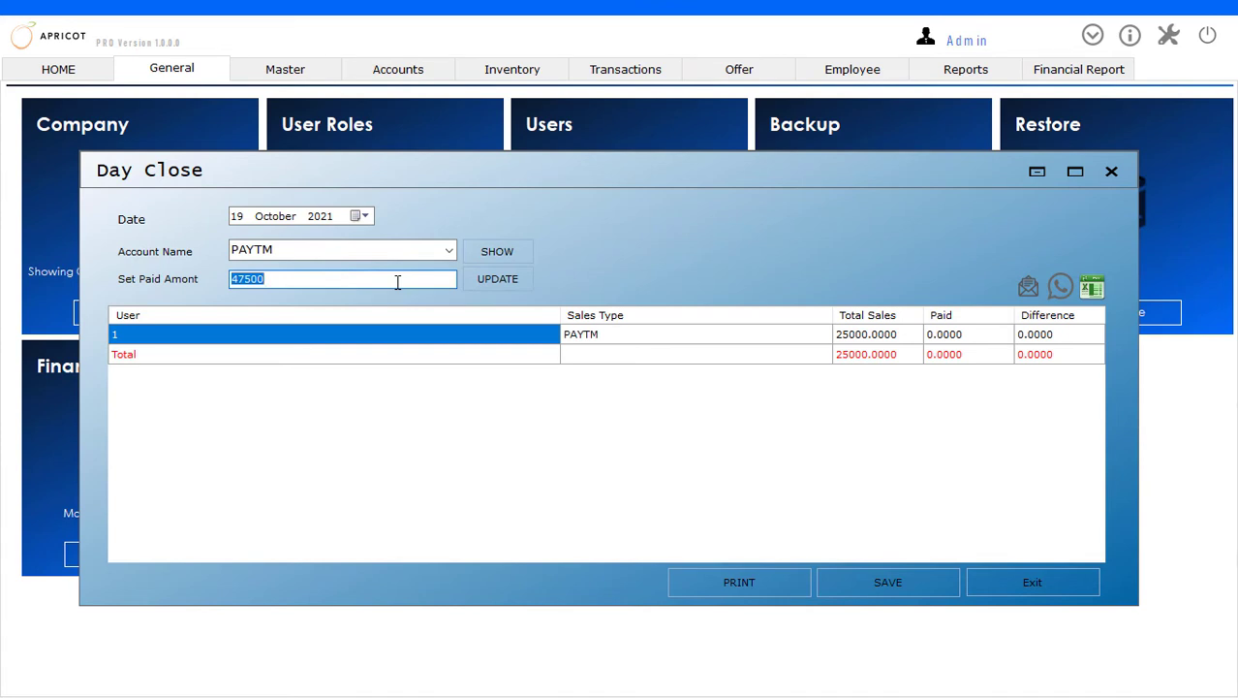
{"action": "type", "text": "2"}
{"action": "left_click", "coordinate": [482, 280]}
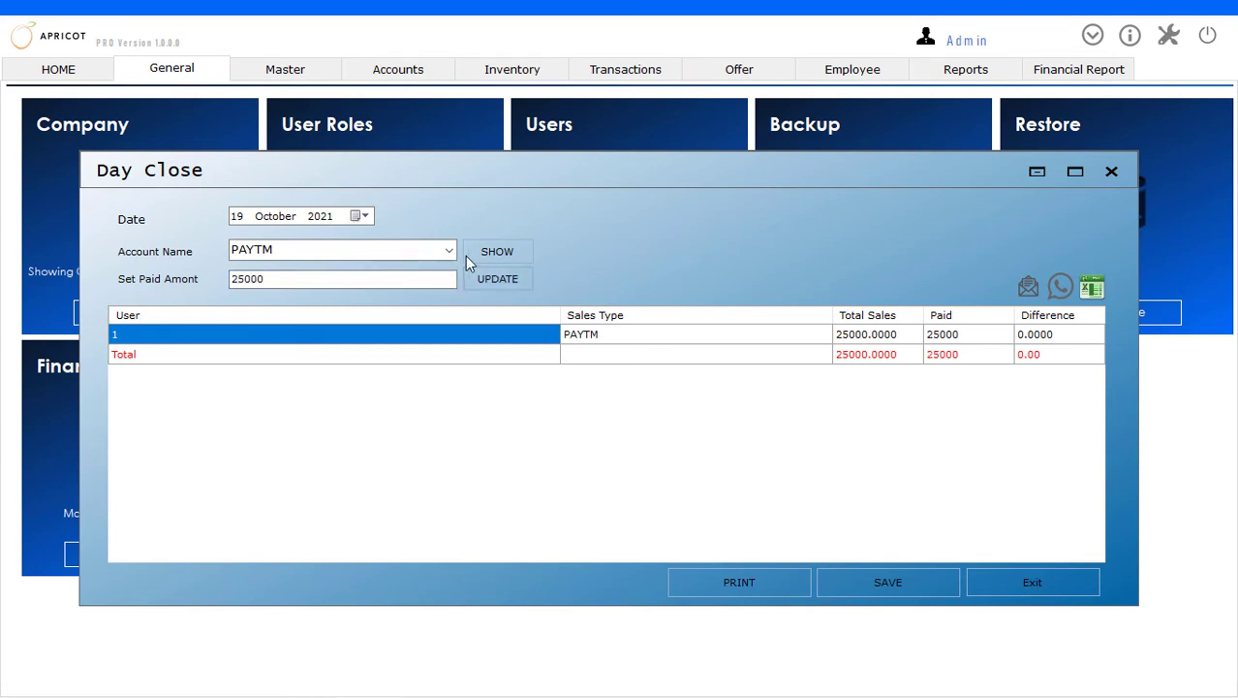
{"action": "left_click", "coordinate": [887, 581]}
{"action": "left_click", "coordinate": [624, 410]}
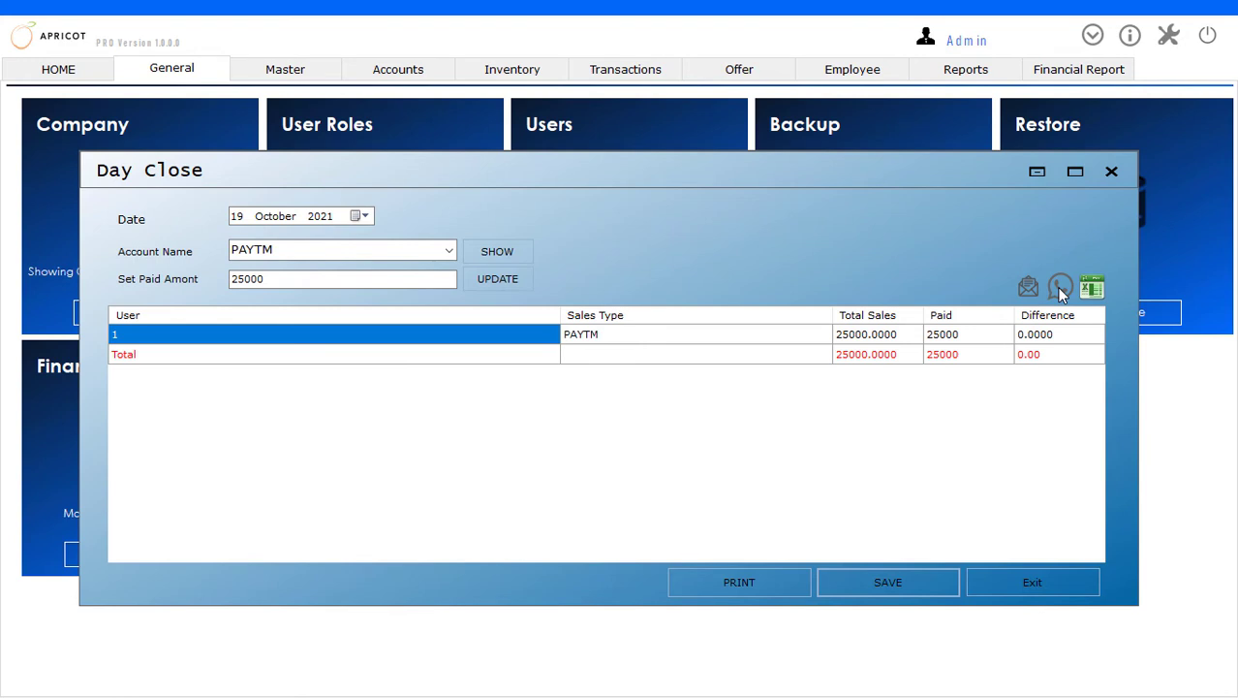
Save the PAYTM day close again with WhatsApp sharing enabled and send the prepared day close summary in WhatsApp
{"action": "left_click", "coordinate": [888, 584]}
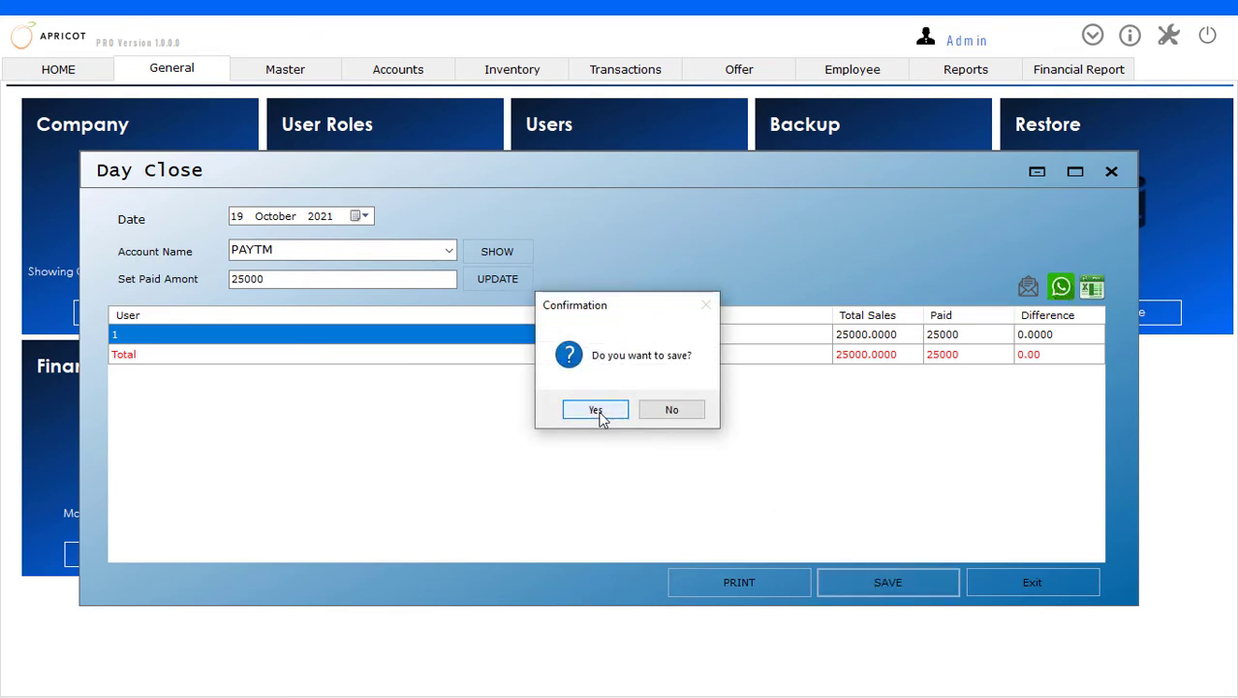
{"action": "left_click", "coordinate": [601, 412]}
{"action": "left_click", "coordinate": [631, 411]}
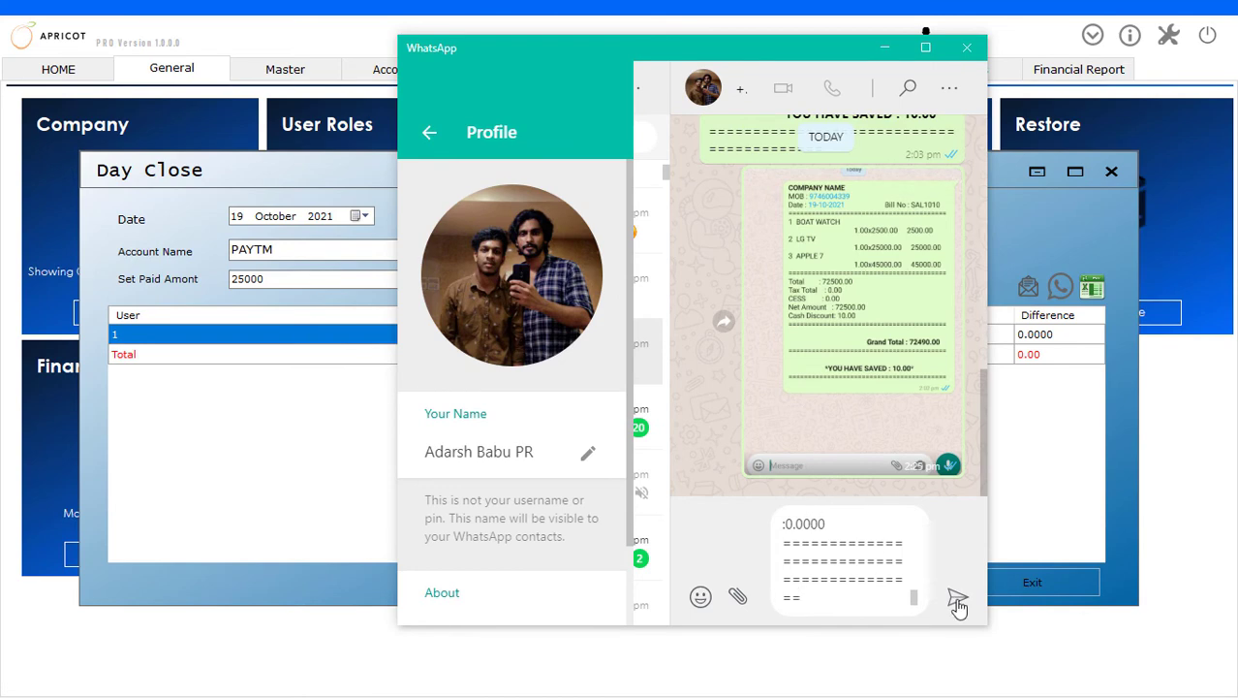
{"action": "left_click", "coordinate": [957, 603]}
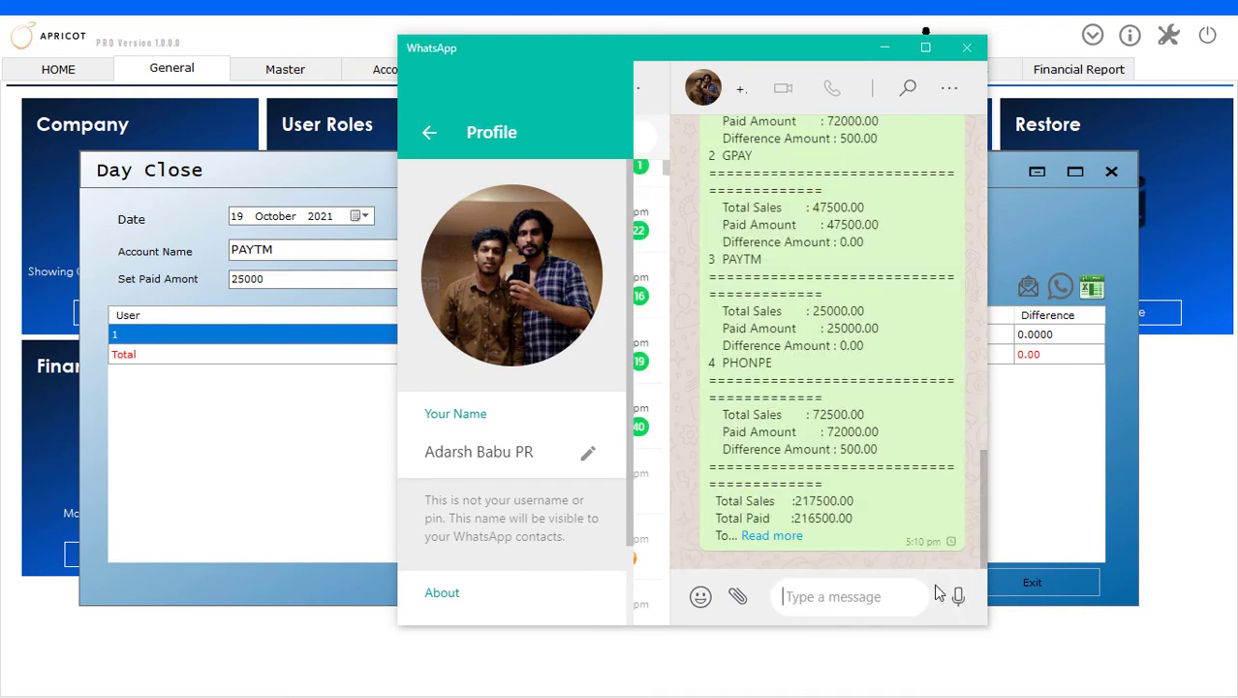
Examine the sent summary's date and each account's total sales, paid amount and difference amount
{"action": "scroll", "coordinate": [792, 327], "scroll_direction": "up", "scroll_amount": 2}
{"action": "scroll", "coordinate": [793, 327], "scroll_direction": "up", "scroll_amount": 3}
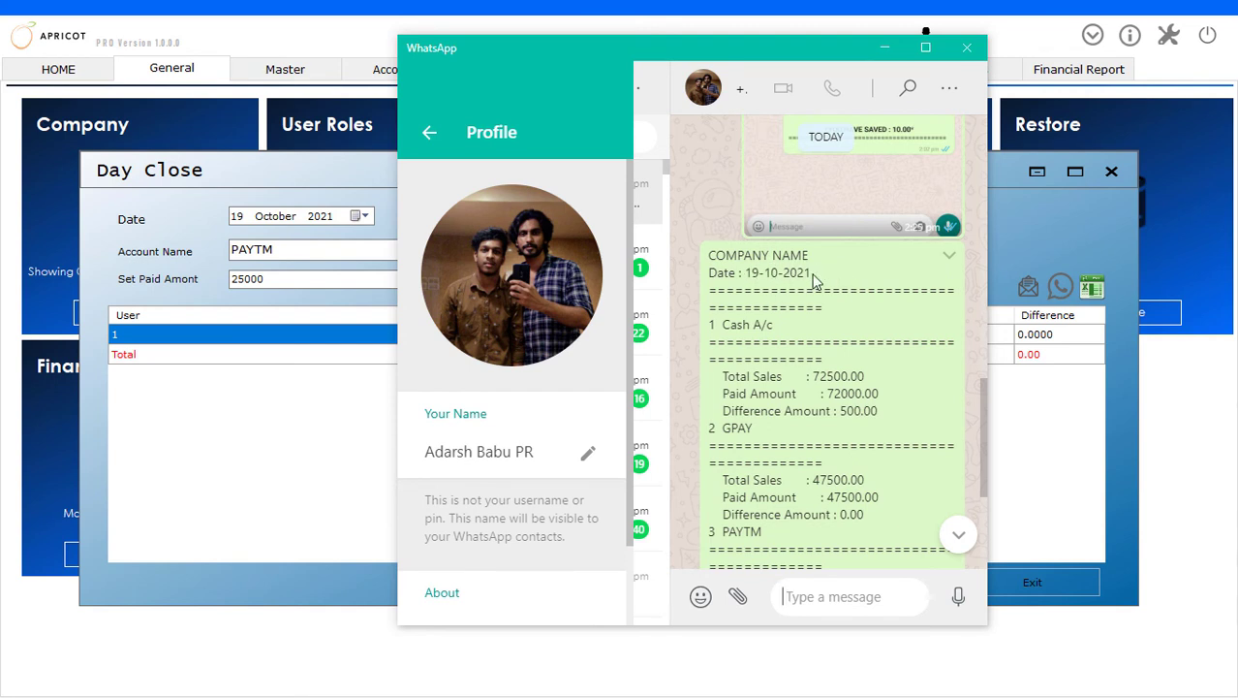
{"action": "left_click_drag", "start_coordinate": [817, 279], "coordinate": [705, 279]}
{"action": "scroll", "coordinate": [742, 279], "scroll_direction": "down", "scroll_amount": 2}
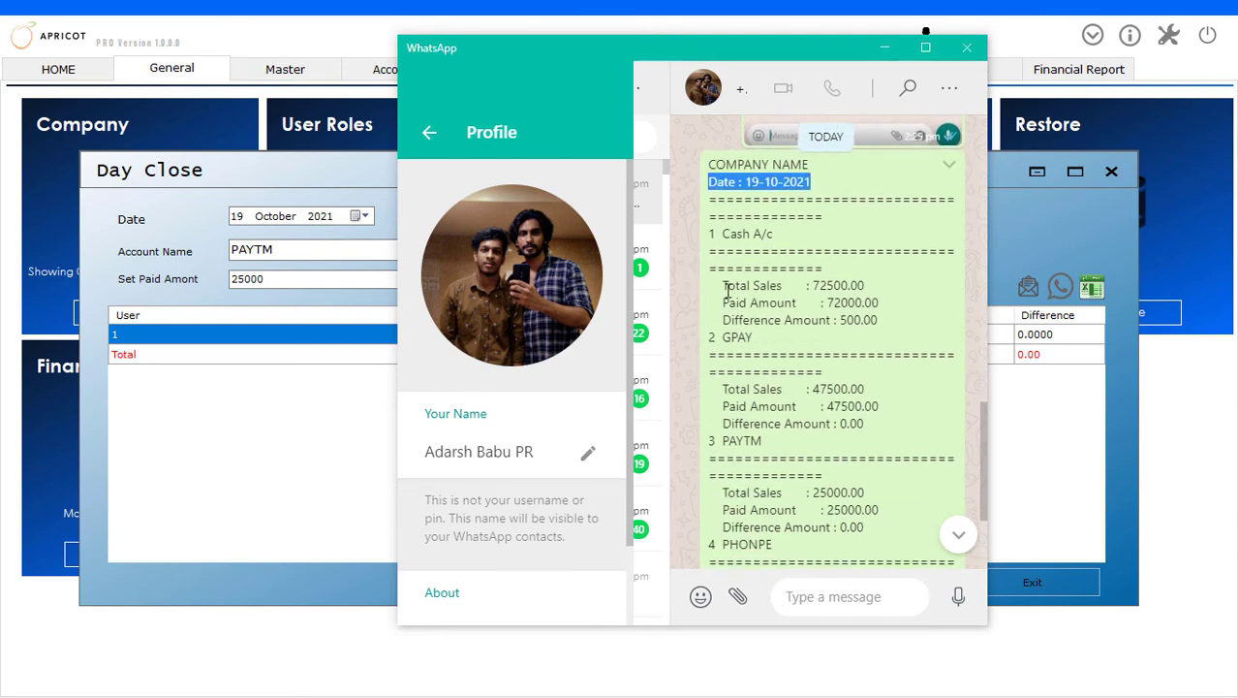
{"action": "left_click_drag", "start_coordinate": [729, 306], "coordinate": [896, 308]}
{"action": "left_click", "coordinate": [733, 321]}
{"action": "left_click", "coordinate": [874, 327]}
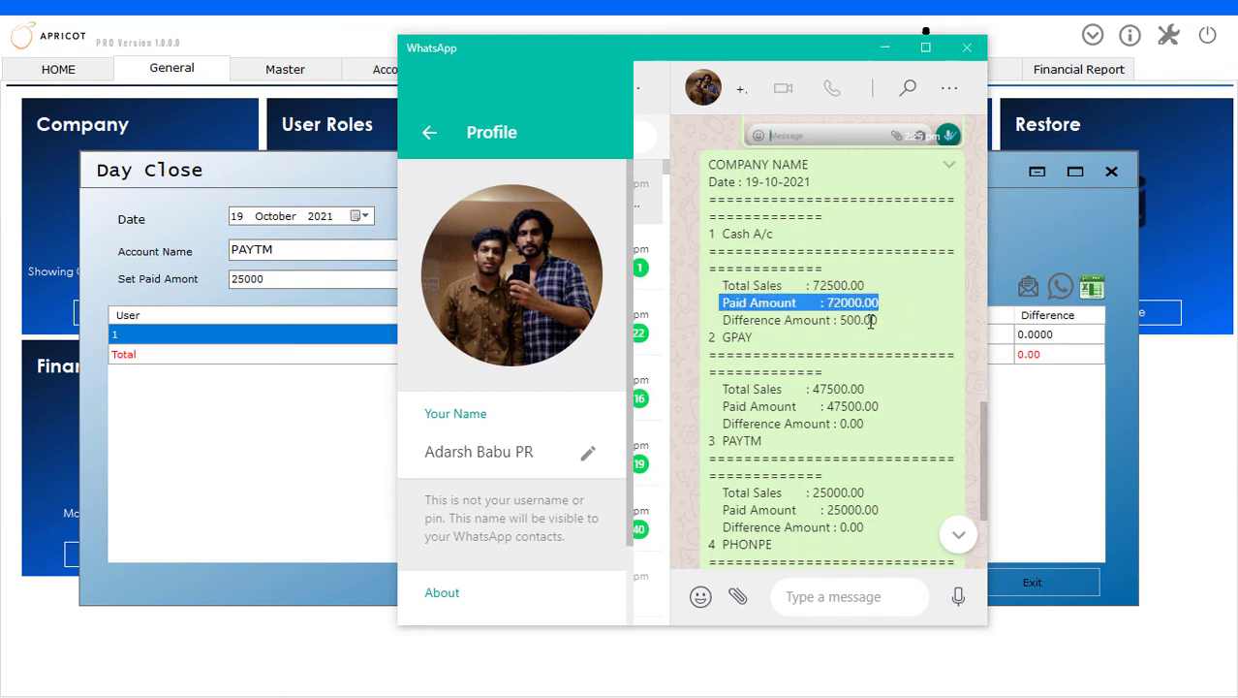
{"action": "left_click", "coordinate": [870, 303]}
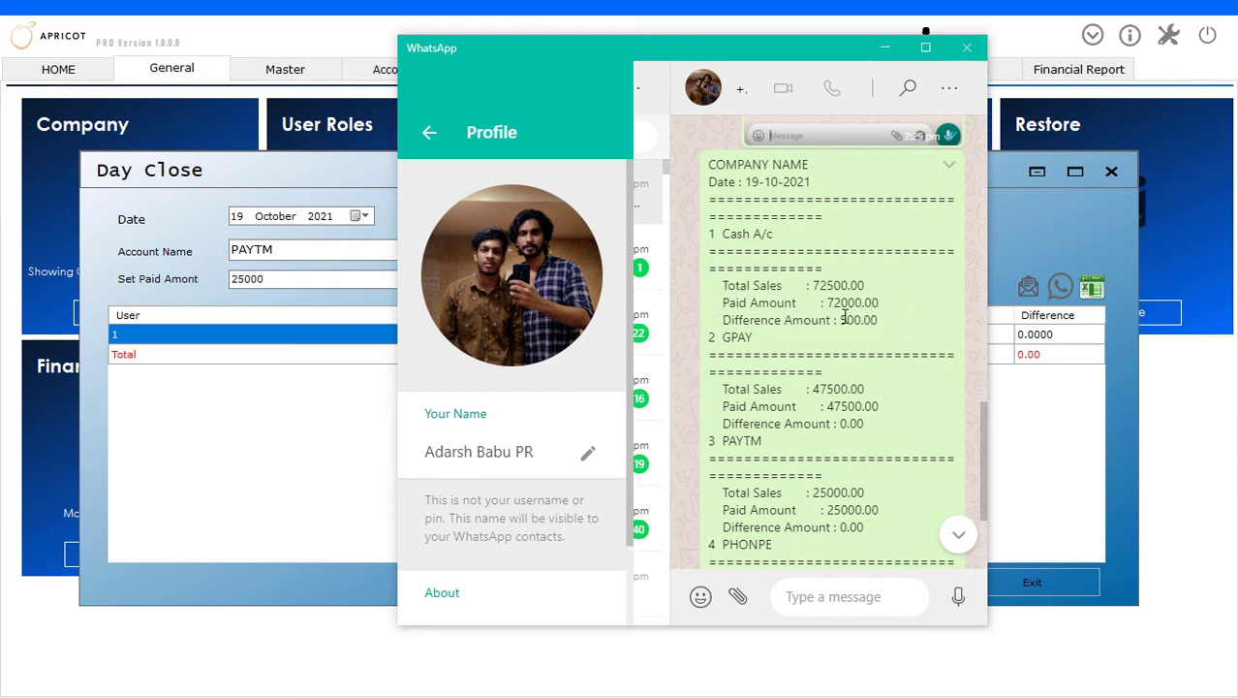
{"action": "scroll", "coordinate": [775, 330], "scroll_direction": "down", "scroll_amount": 2}
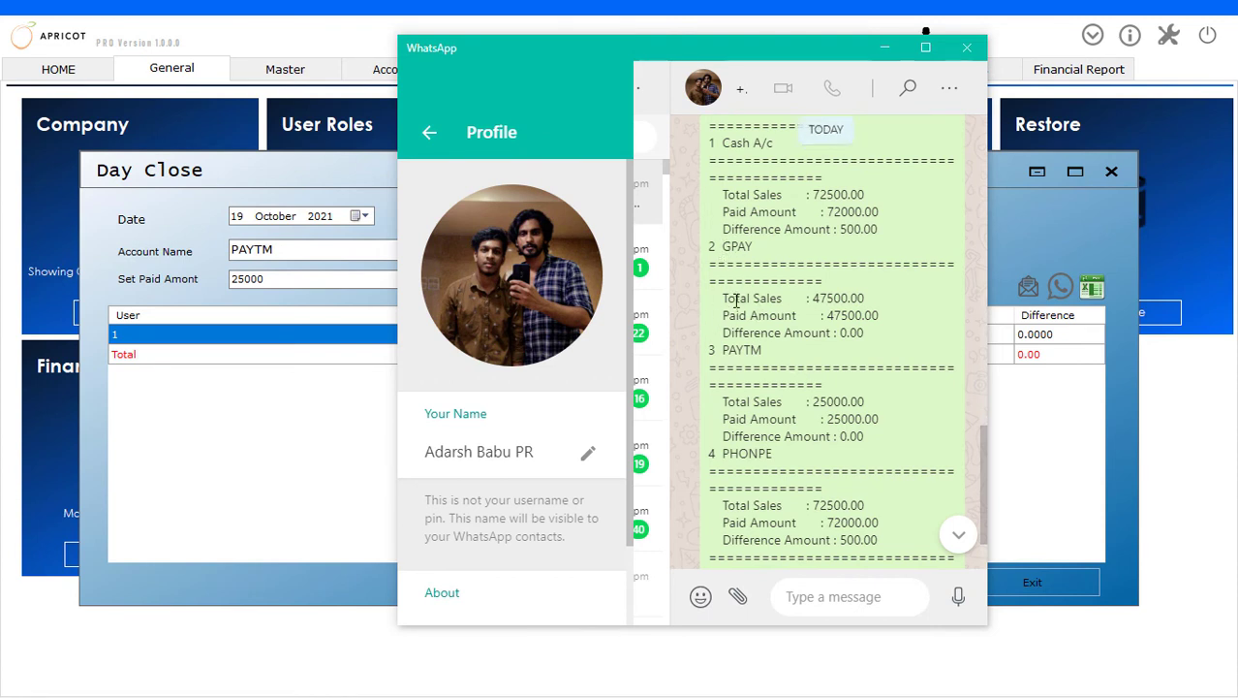
{"action": "scroll", "coordinate": [775, 291], "scroll_direction": "down", "scroll_amount": 2}
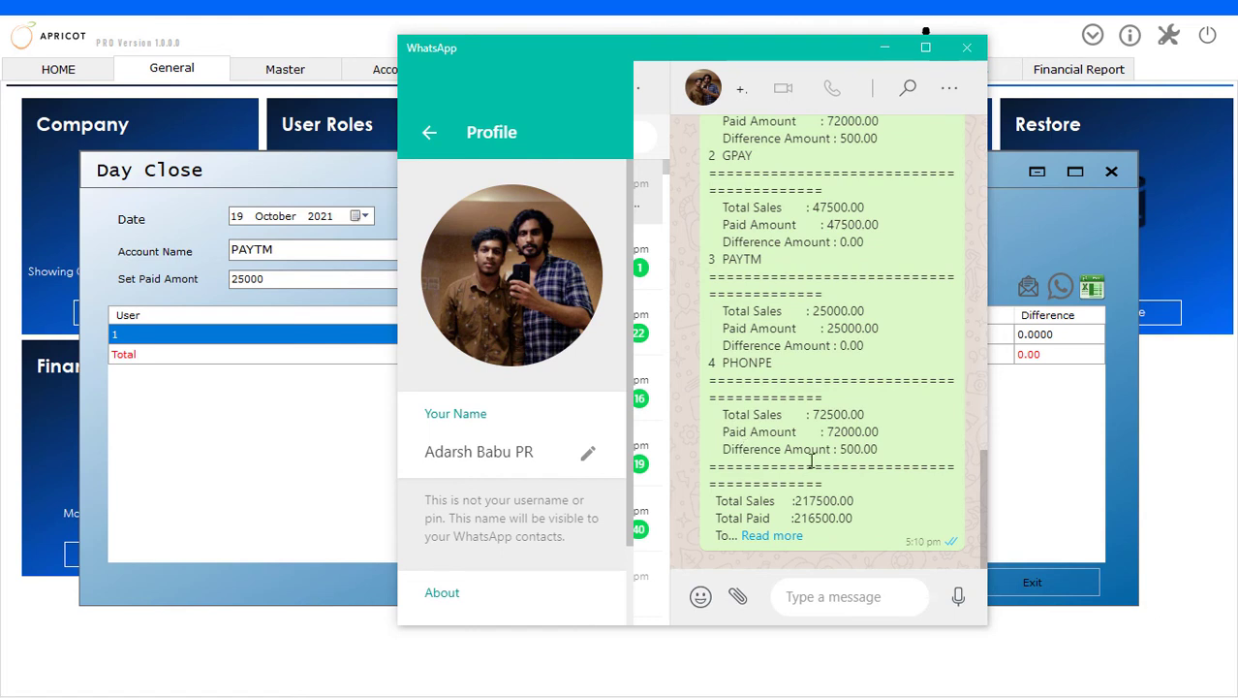
{"action": "left_click_drag", "start_coordinate": [714, 415], "coordinate": [781, 417]}
{"action": "left_click_drag", "start_coordinate": [928, 429], "coordinate": [925, 425]}
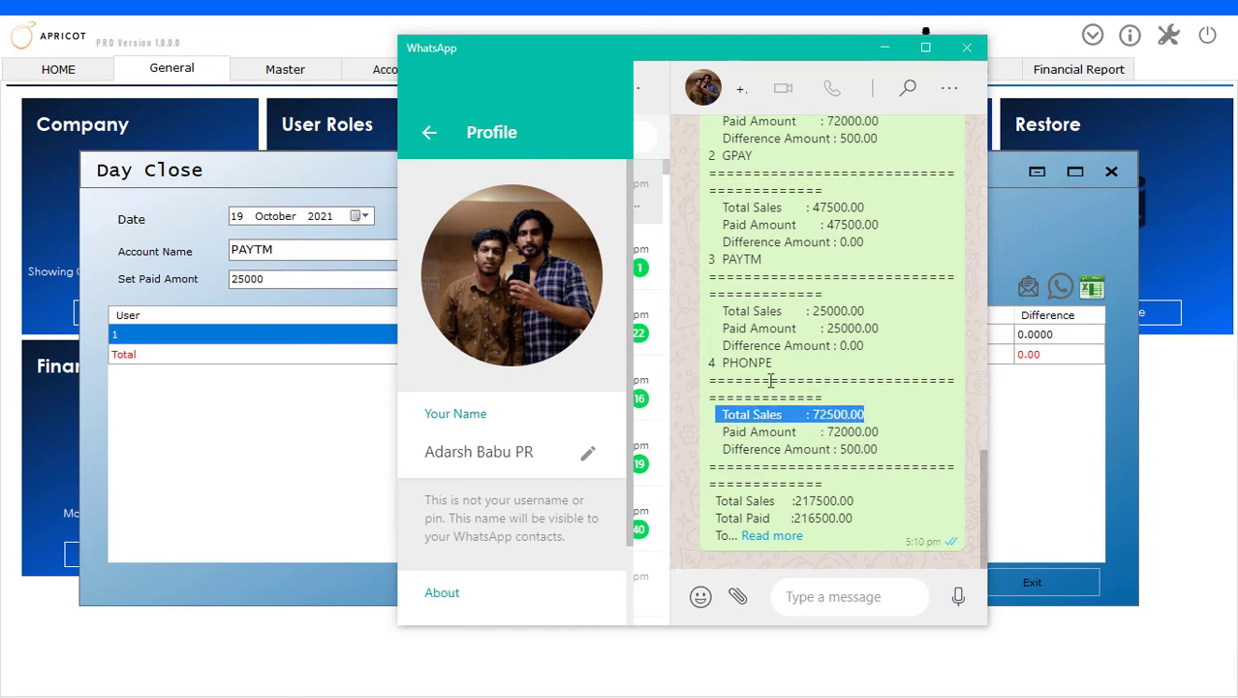
Expand the full message and examine the overall sales, paid and difference totals plus net sales, net purchase, payment and receipt
{"action": "left_click", "coordinate": [773, 537]}
{"action": "scroll", "coordinate": [814, 395], "scroll_direction": "down", "scroll_amount": 3}
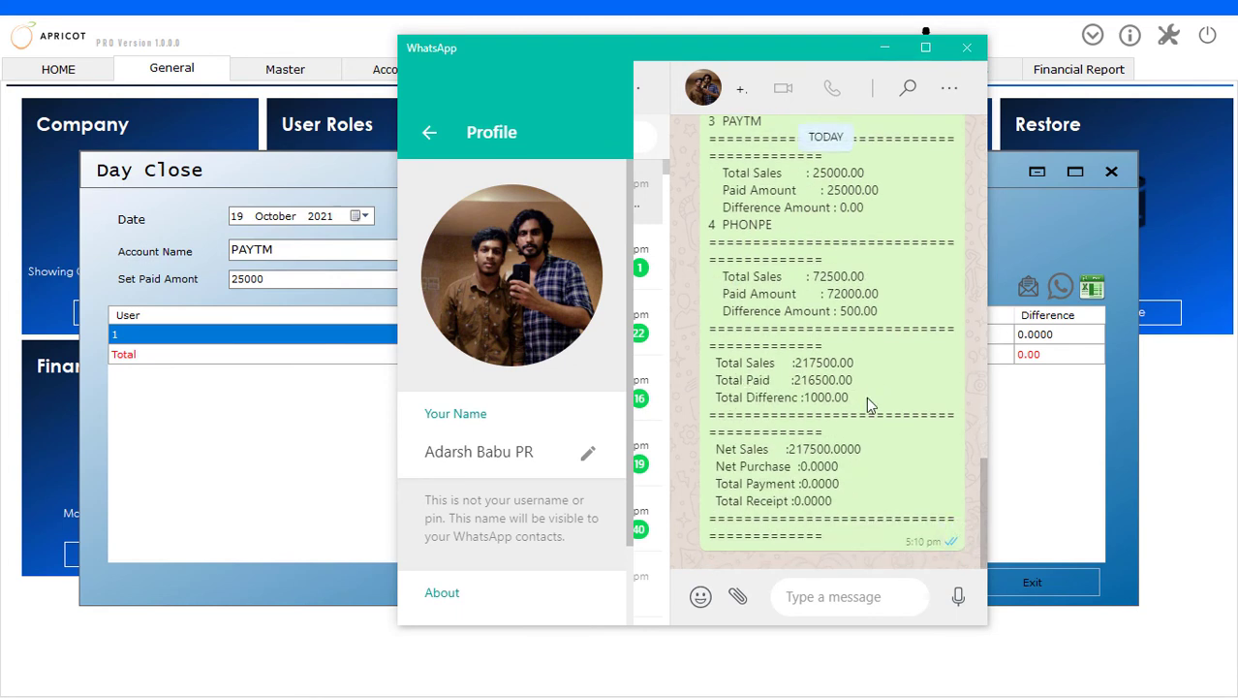
{"action": "left_click_drag", "start_coordinate": [865, 404], "coordinate": [715, 365]}
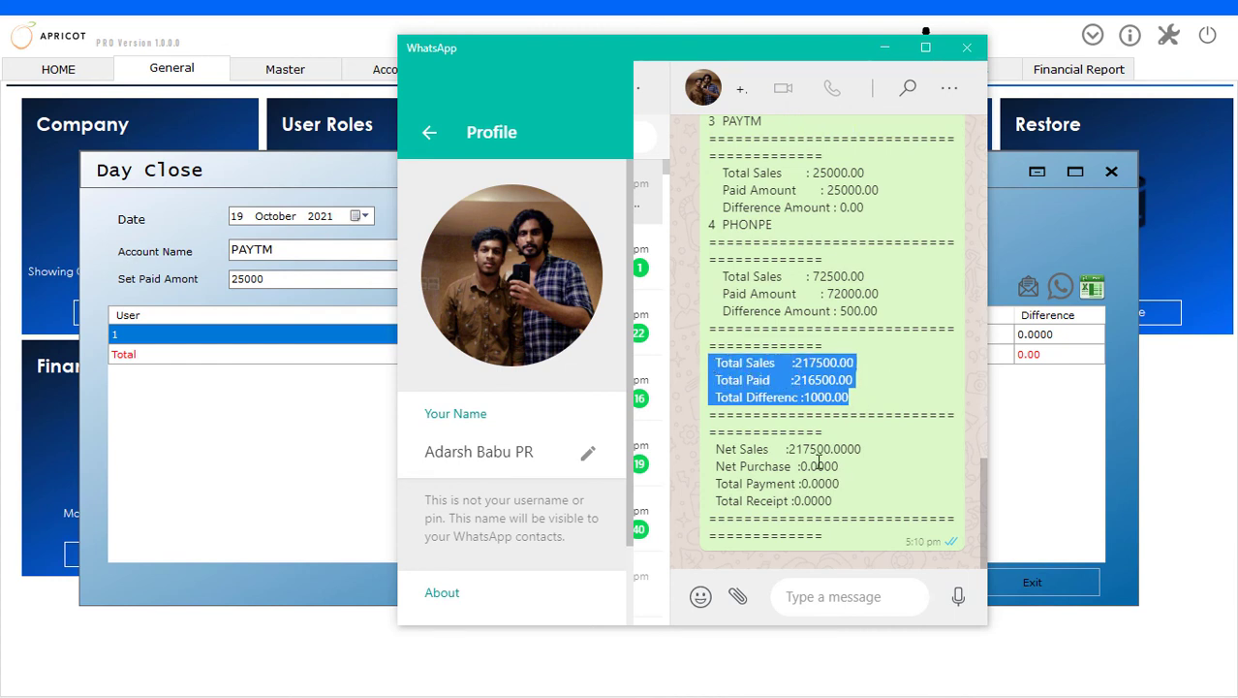
{"action": "left_click", "coordinate": [734, 449]}
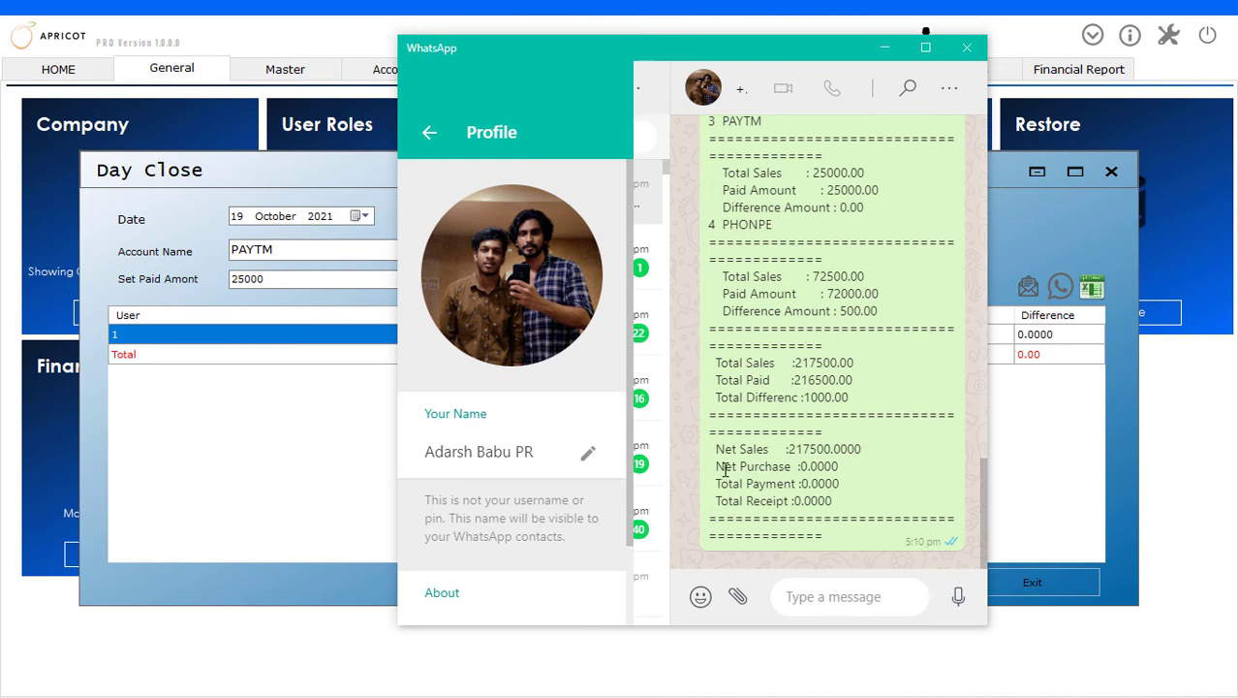
{"action": "left_click_drag", "start_coordinate": [725, 468], "coordinate": [888, 477]}
{"action": "left_click_drag", "start_coordinate": [717, 483], "coordinate": [856, 492]}
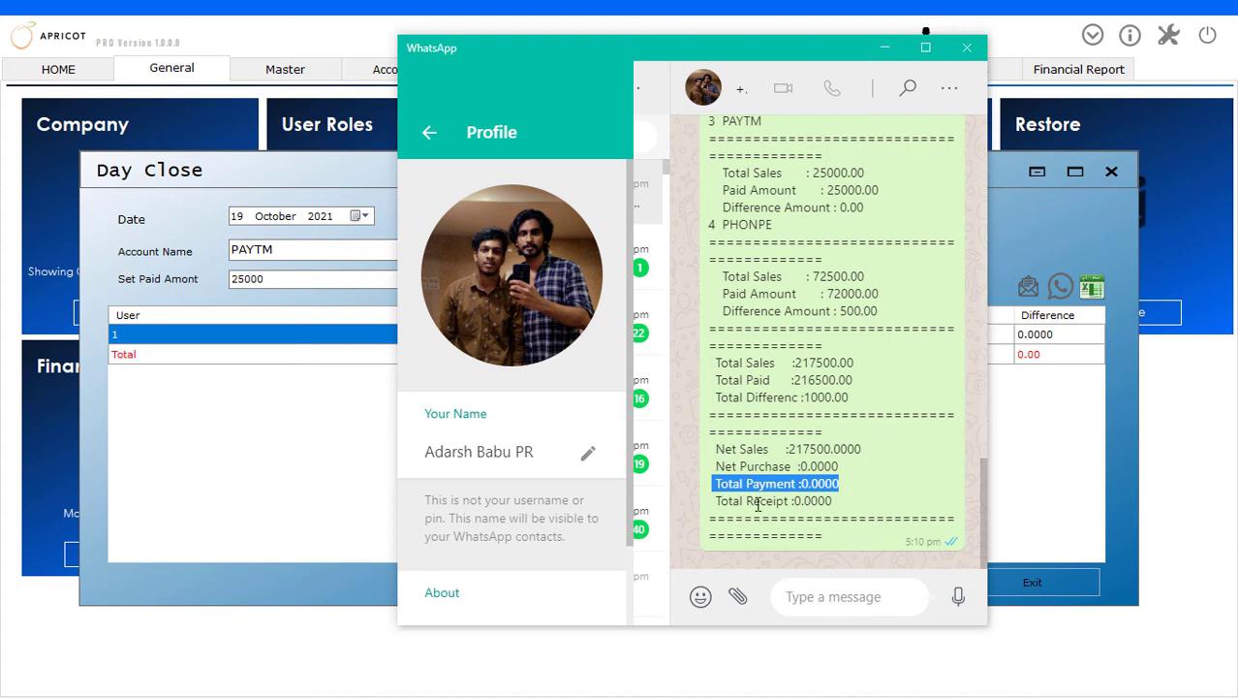
{"action": "left_click", "coordinate": [717, 502]}
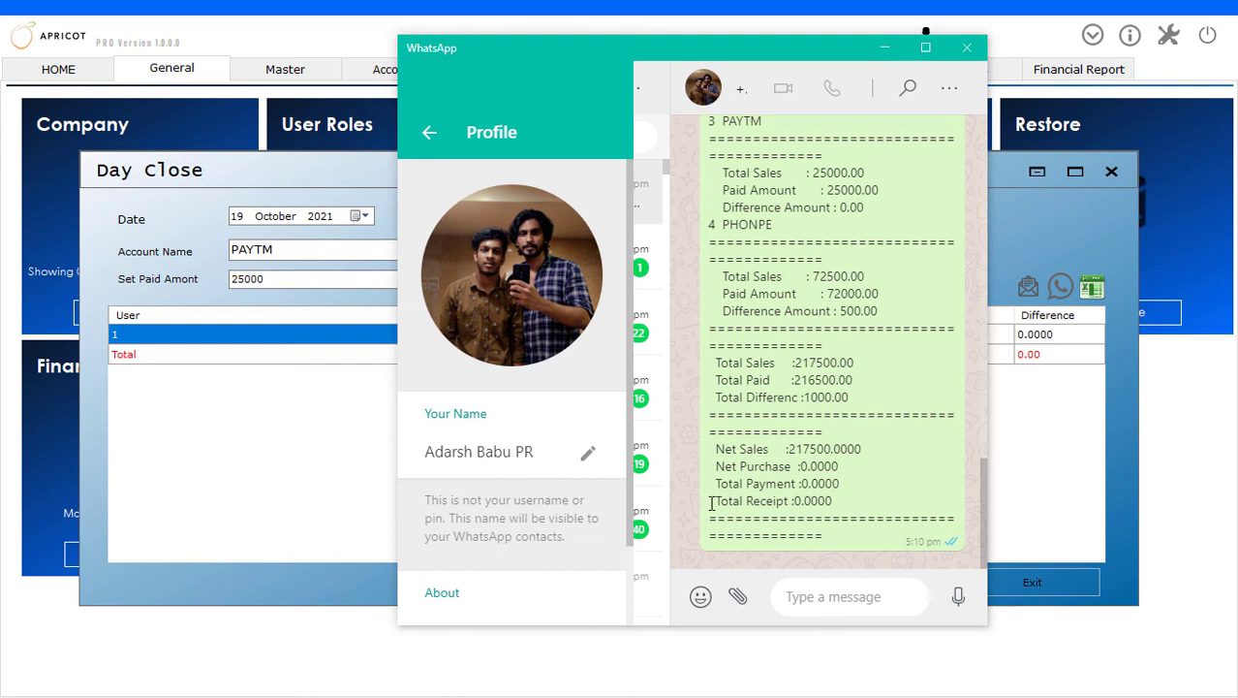
{"action": "left_click_drag", "start_coordinate": [717, 502], "coordinate": [745, 449]}
{"action": "left_click", "coordinate": [863, 497]}
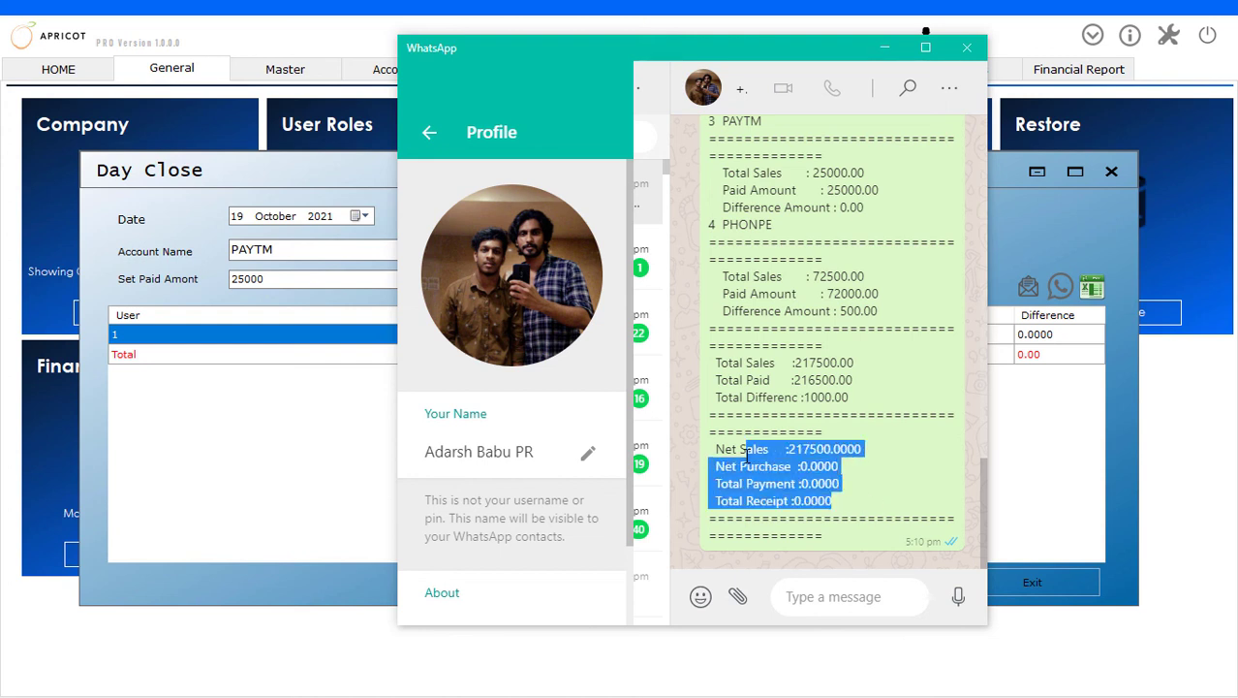
{"action": "scroll", "coordinate": [795, 342], "scroll_direction": "up", "scroll_amount": 5}
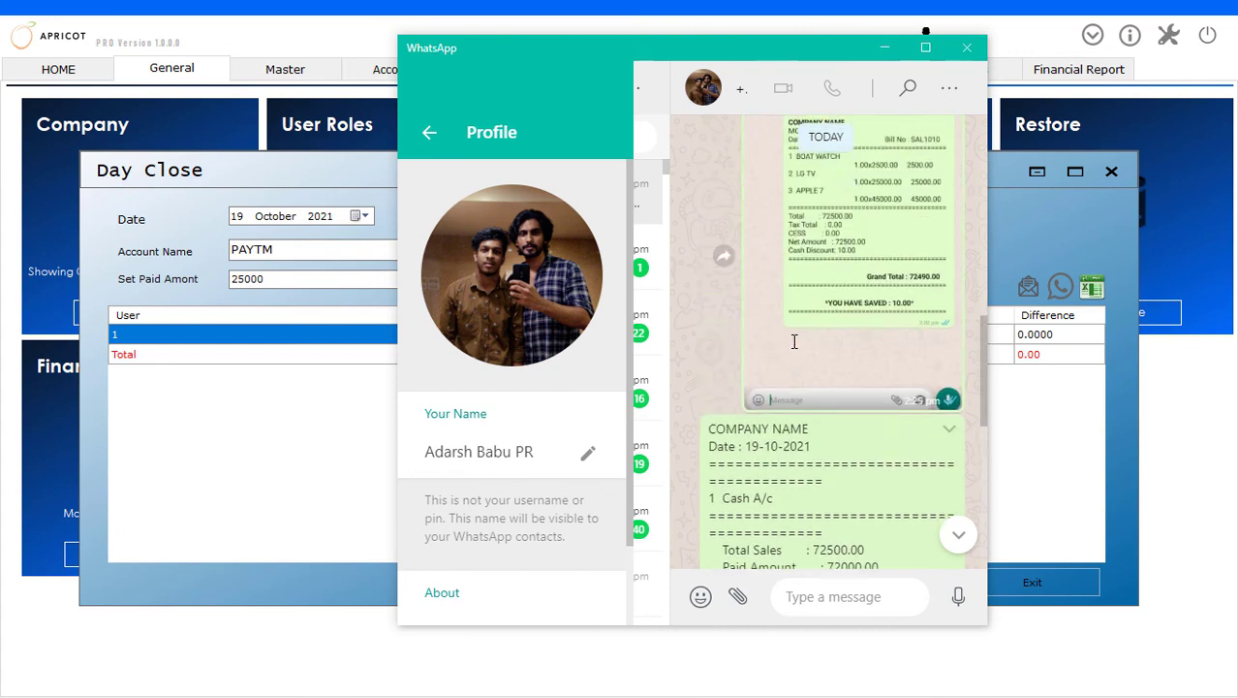
{"action": "scroll", "coordinate": [794, 342], "scroll_direction": "down", "scroll_amount": 5}
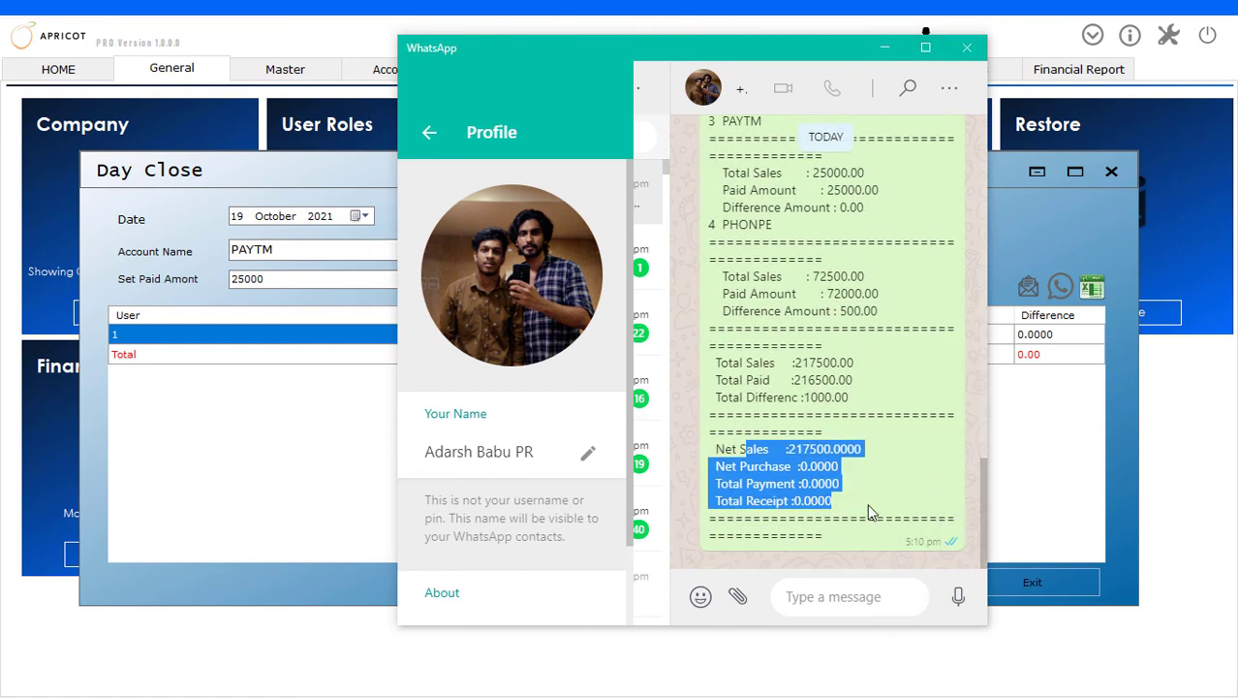
Minimize the WhatsApp window and exit the Day Close form
{"action": "left_click", "coordinate": [918, 510]}
{"action": "left_click", "coordinate": [885, 47]}
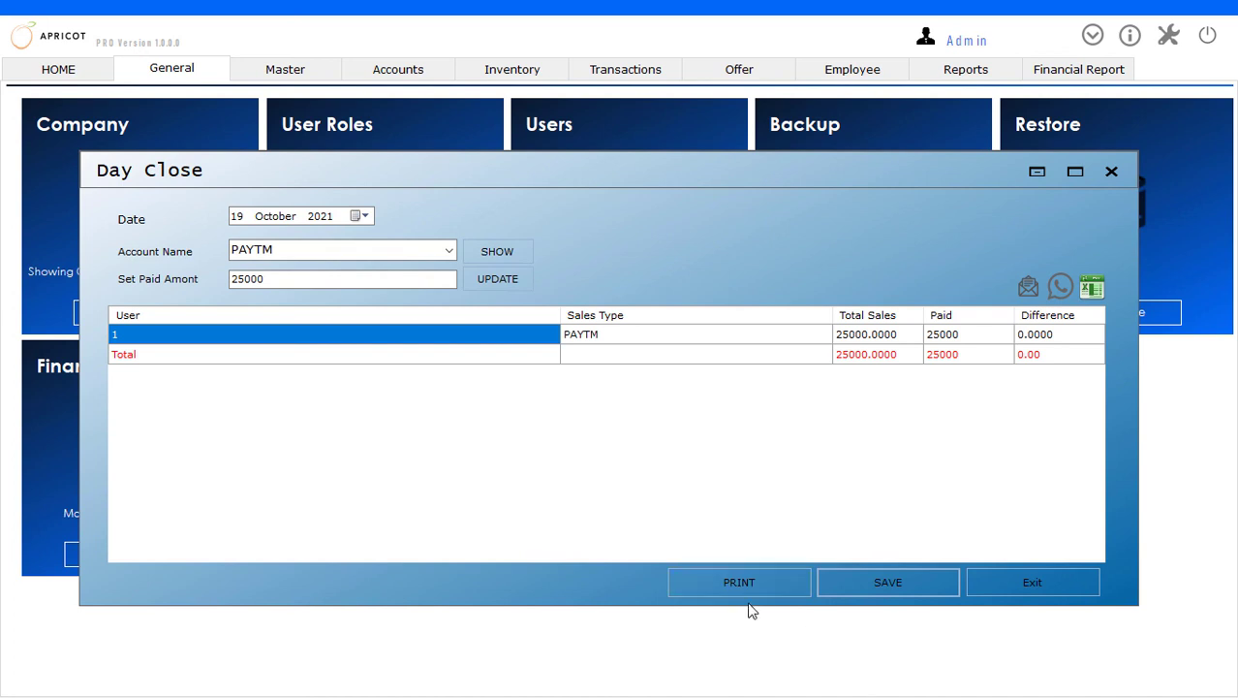
{"action": "left_click", "coordinate": [1039, 586]}
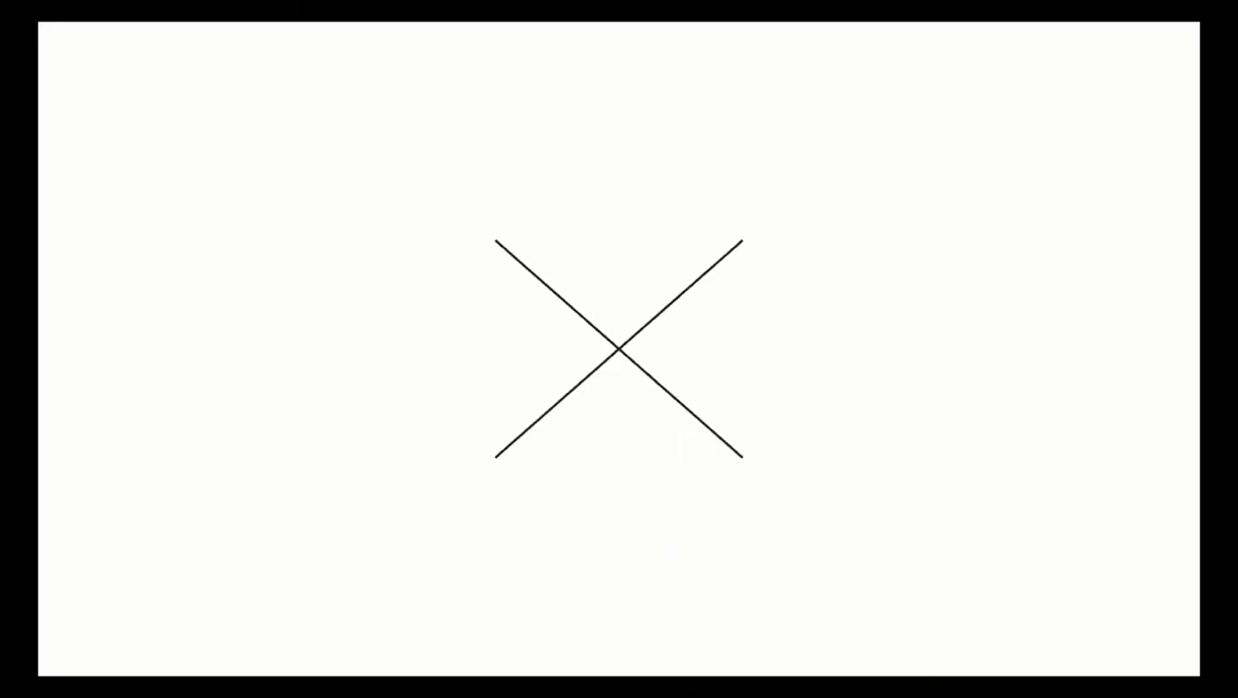